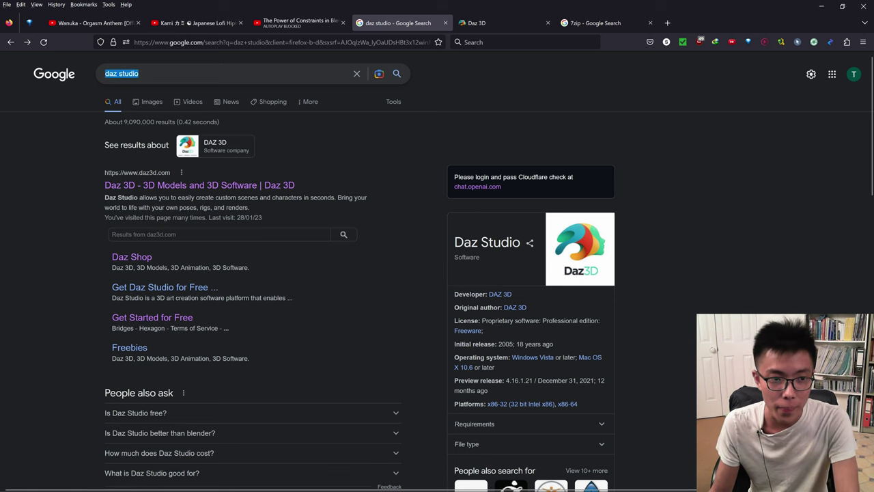
- Open the Daz 3D website from the "daz studio" search results and view its Daz Studio download page
triple_click(127, 74)
left_click(73, 121)
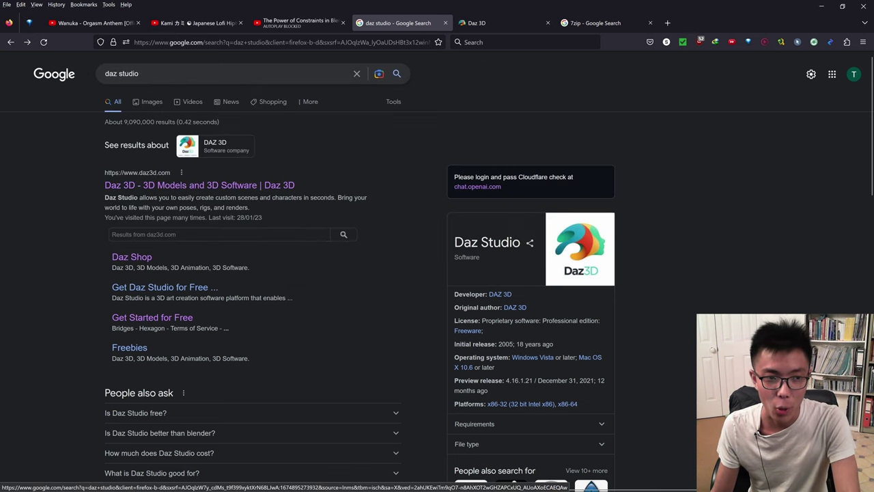
left_click(138, 185)
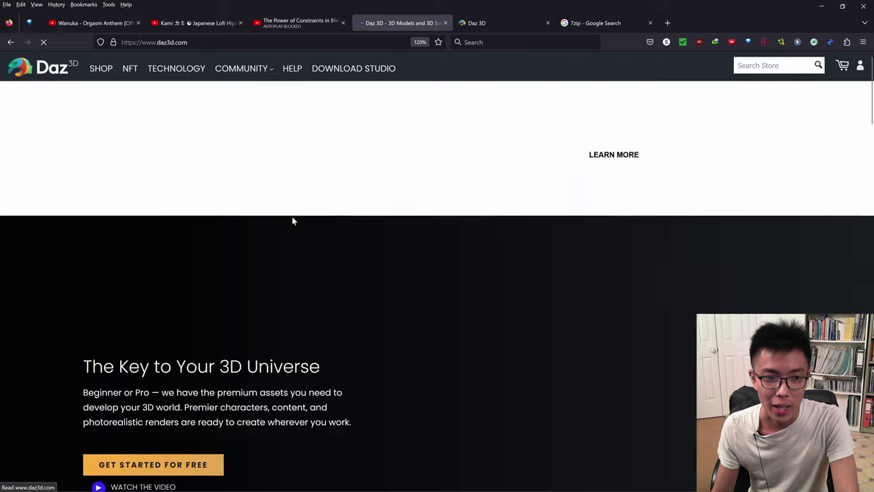
left_click(355, 75)
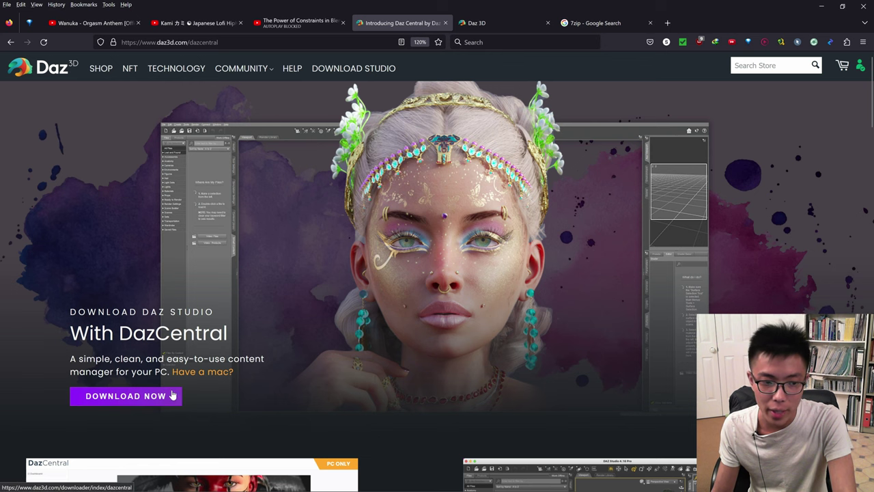
key("super")
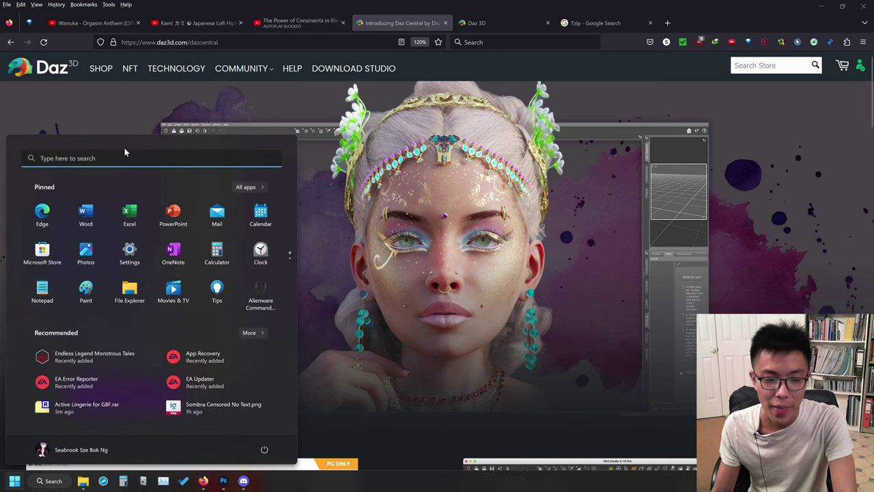
key("Escape")
- Return to the "daz studio" search results and close that tab
left_click(10, 41)
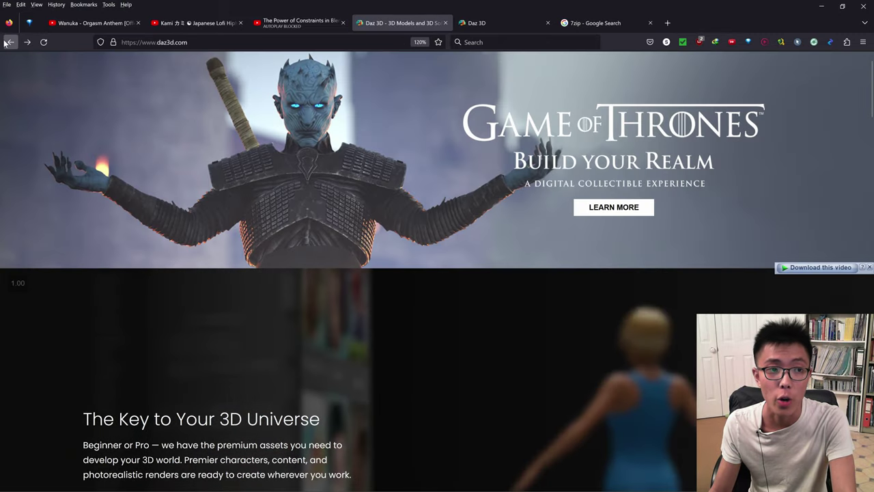
key("alt+Left")
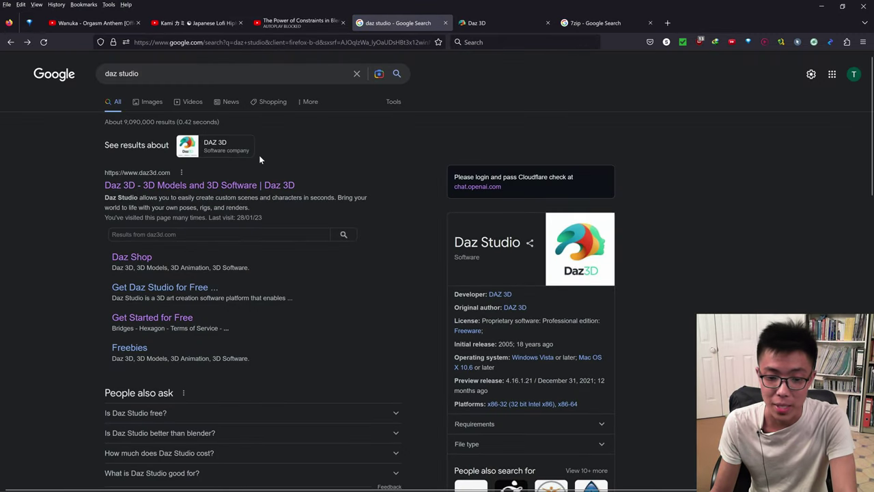
left_click(445, 23)
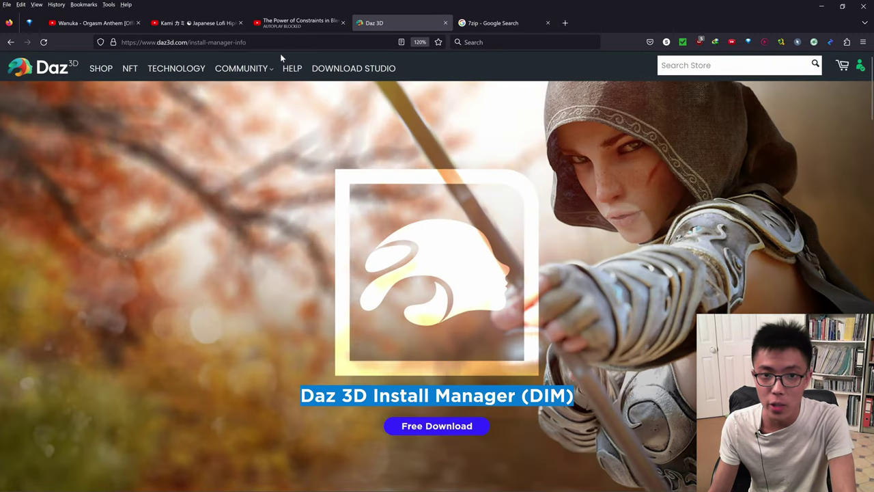
- Search the web for "daz install manager" and open the Daz 3D Install Manager page from the results
key("ctrl+l")
type("da")
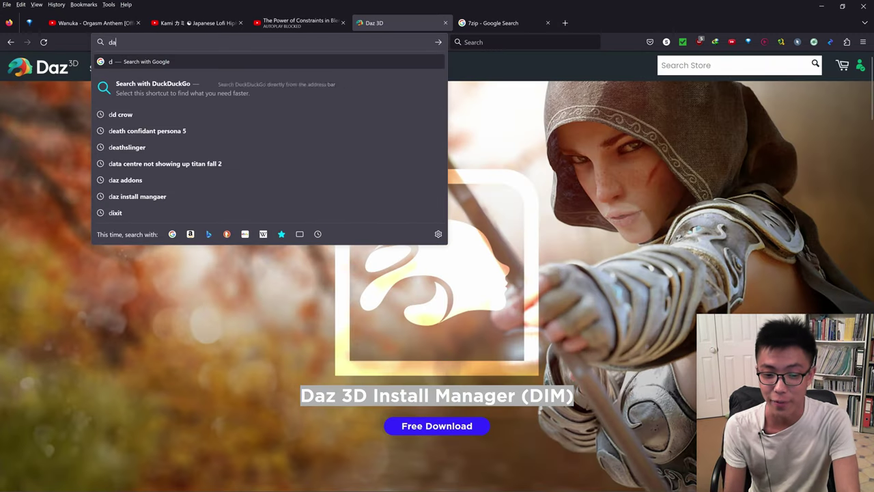
type("z install manager")
key("Return")
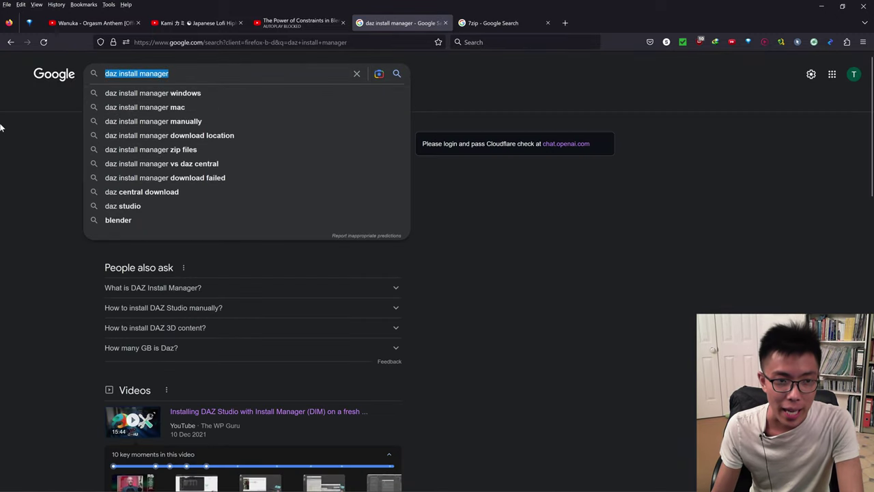
left_click(2, 128)
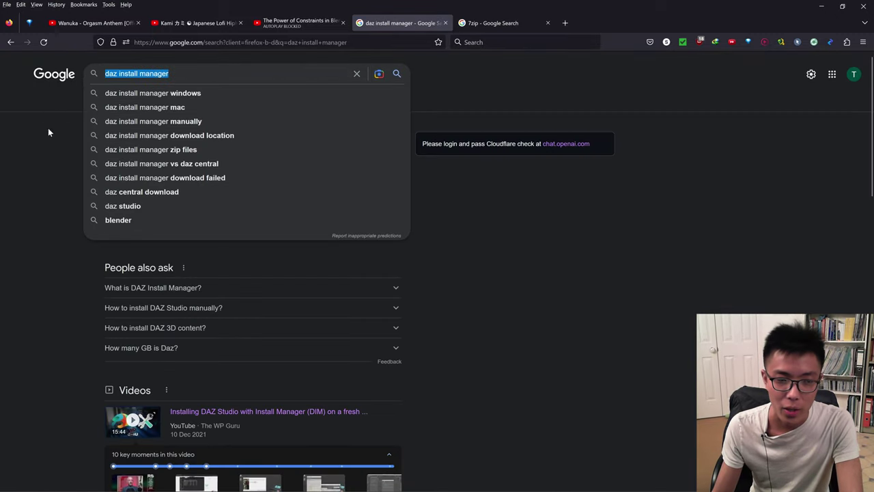
left_click(127, 151)
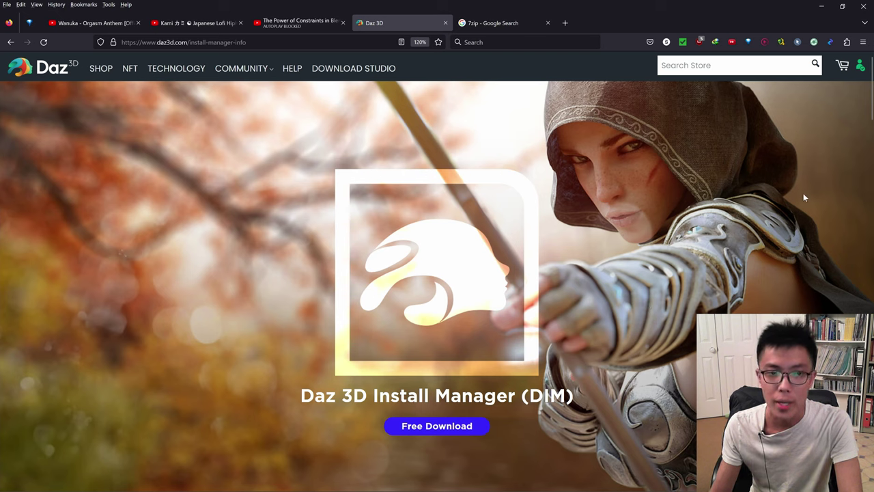
- Request the free download of Daz 3D Install Manager, and cancel it by dismissing the download dialogs
left_click(452, 432)
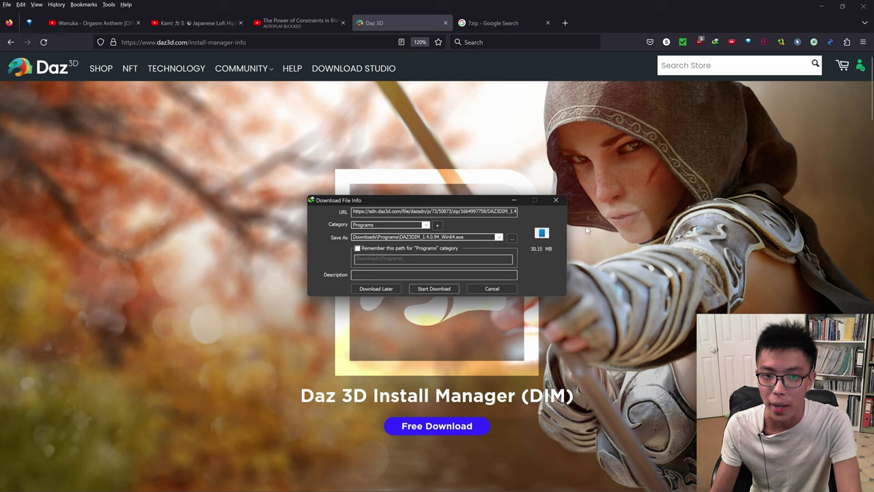
left_click(553, 201)
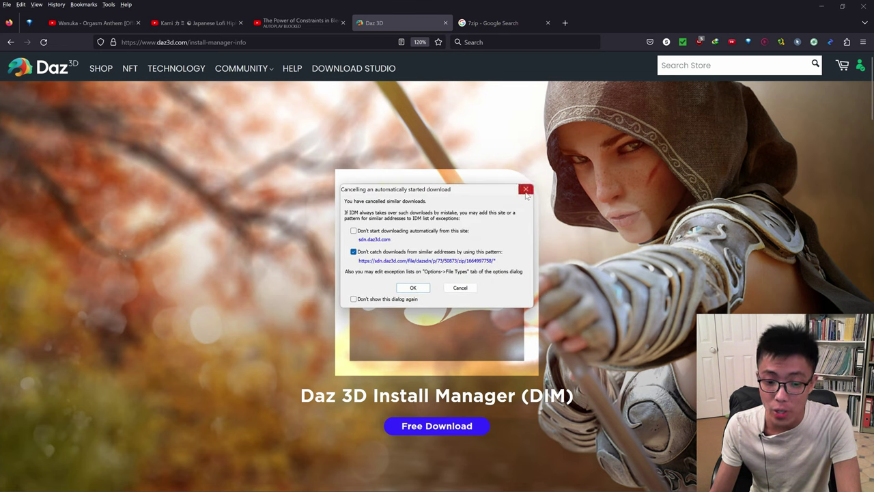
left_click(525, 191)
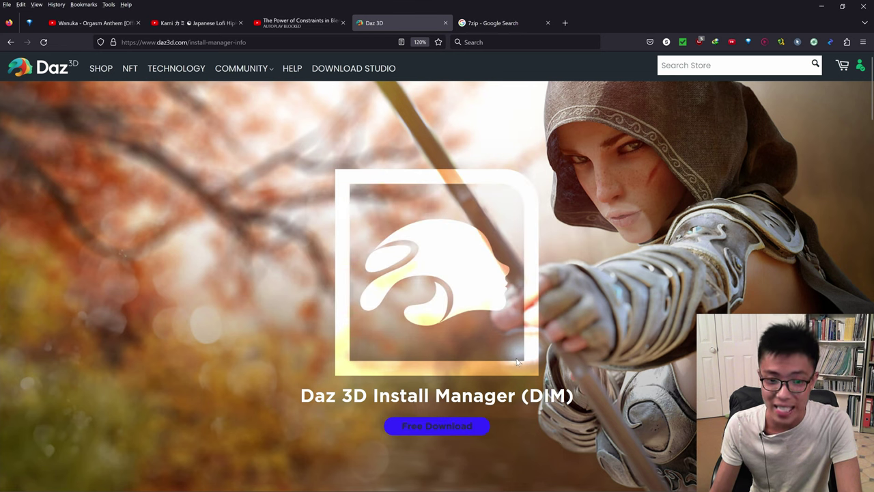
- Search the web for "7zip" in its existing tab and open the 7-Zip download page from the results
left_click(484, 25)
left_click(213, 67)
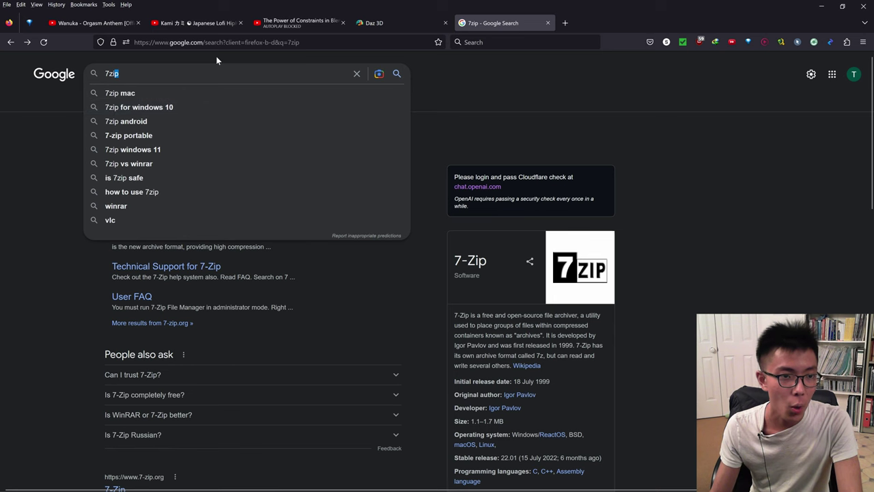
key("BackSpace")
key("BackSpace")
key("BackSpace")
key("BackSpace")
type("7zip")
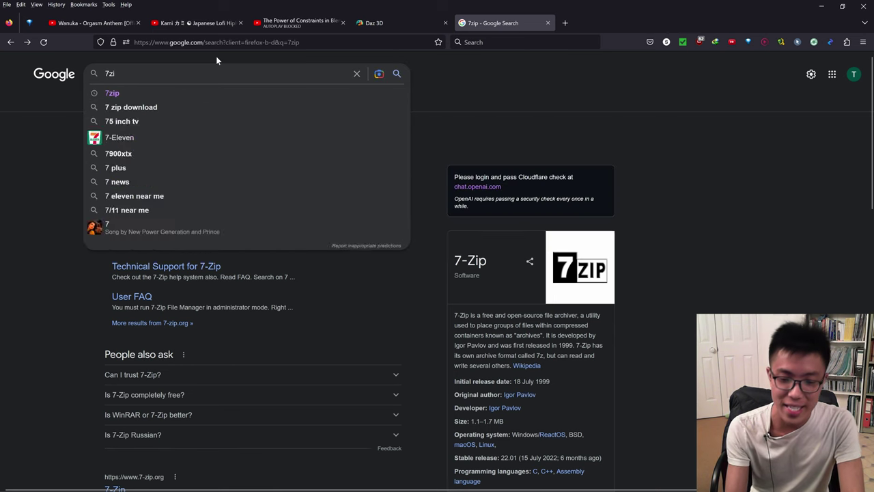
key("Return")
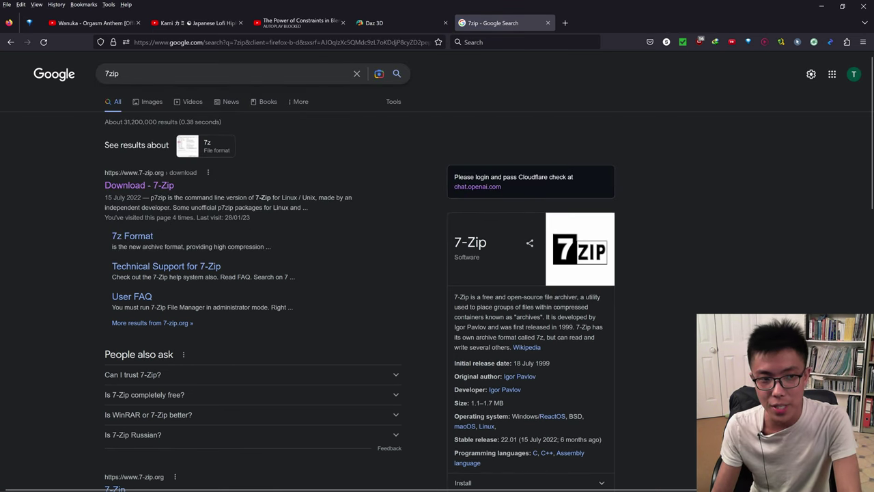
left_click(144, 183)
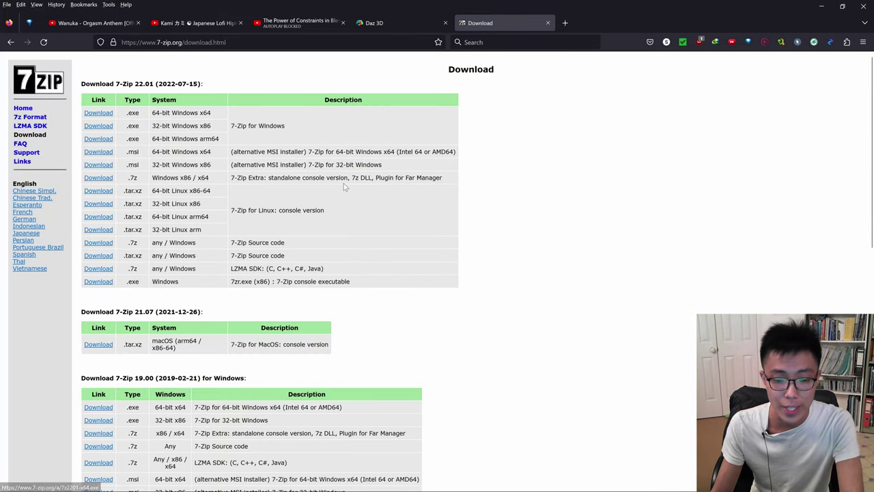
- Request the 7-Zip 22.01 .exe installer for 64-bit Windows x64 and dismiss the duplicate download dialog
left_click(107, 114)
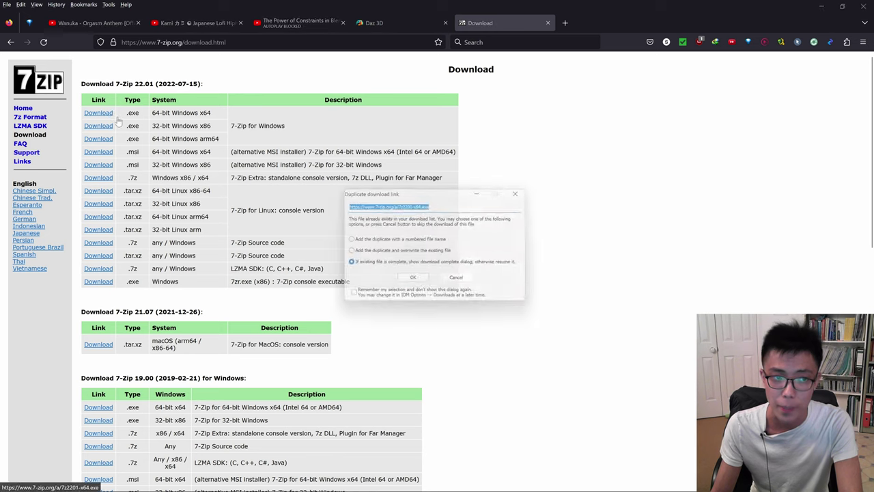
left_click(523, 192)
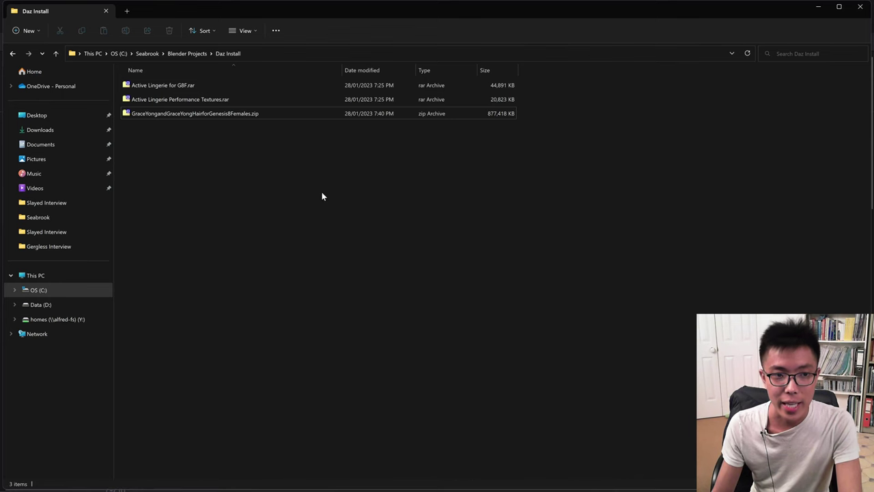
- Select all three archives in the Daz Install folder, and then only "Active Lingerie for G8F.rar"
left_click_drag(413, 219, 258, 66)
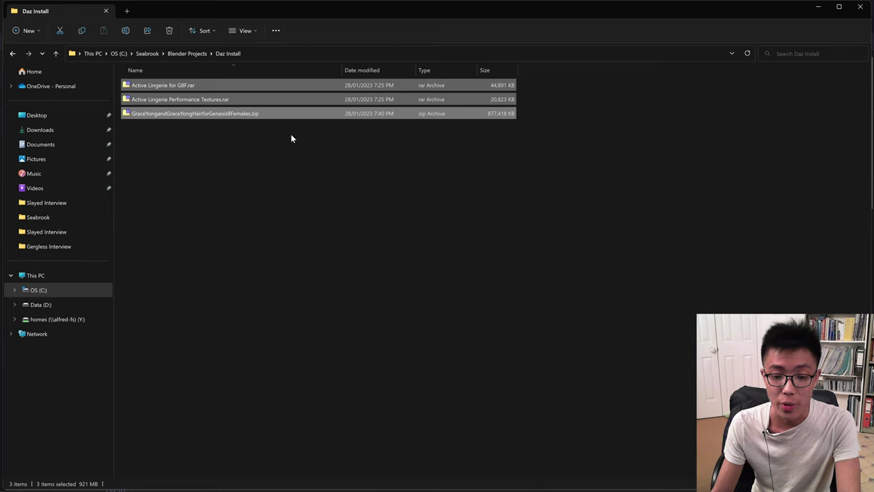
left_click(179, 86)
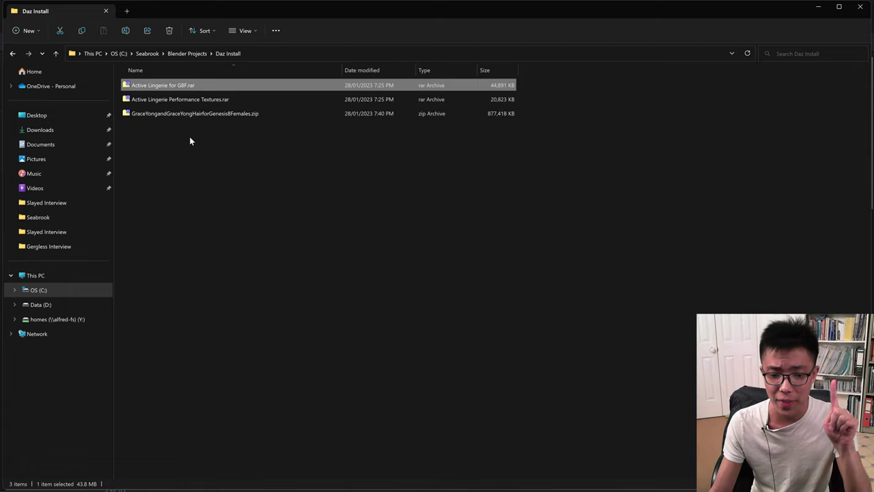
- Launch DAZ Install Manager (64-bit), sign in to the DAZ 3D account with the remembered password, and keep its window in front
key("super")
type("dazCentral (64-bit")
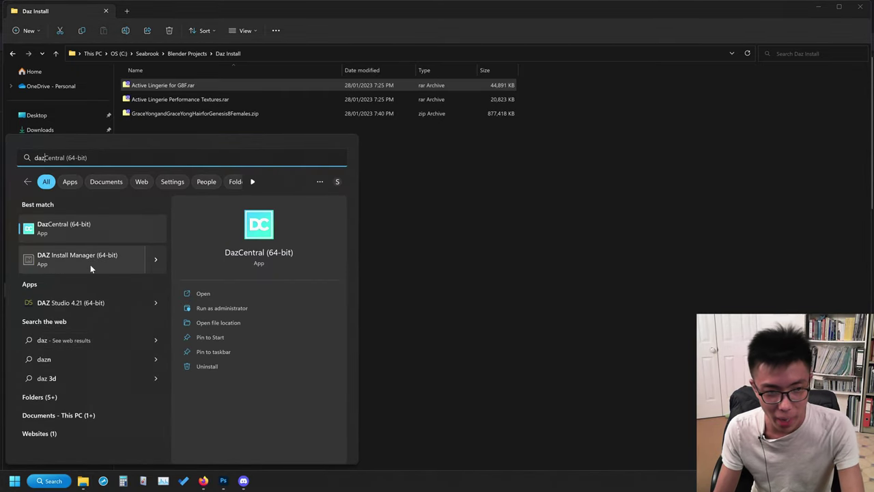
left_click(90, 265)
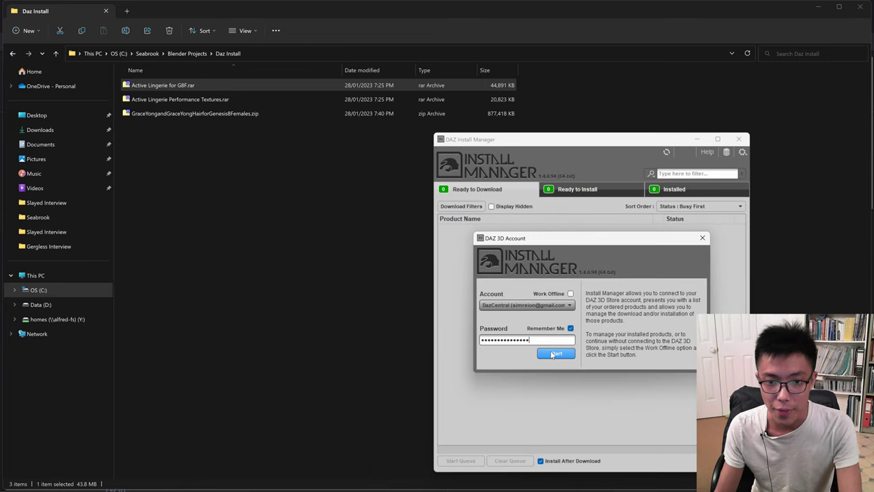
key("super")
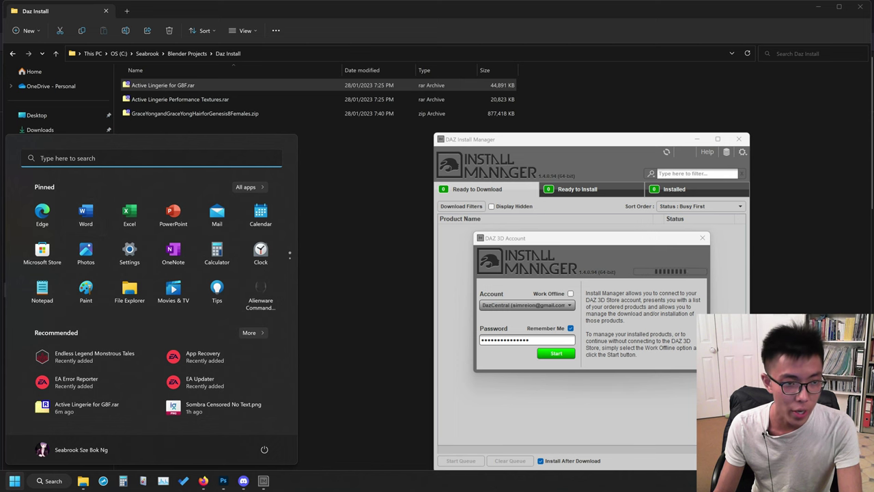
type("daz")
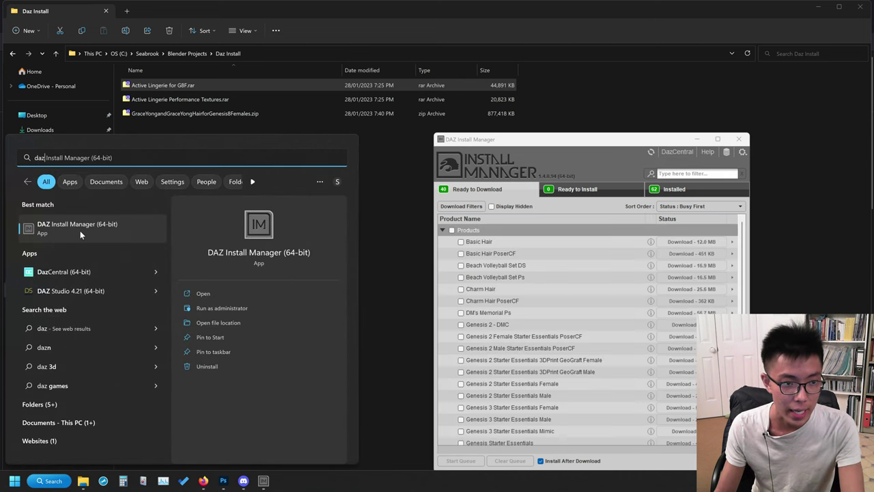
left_click(523, 149)
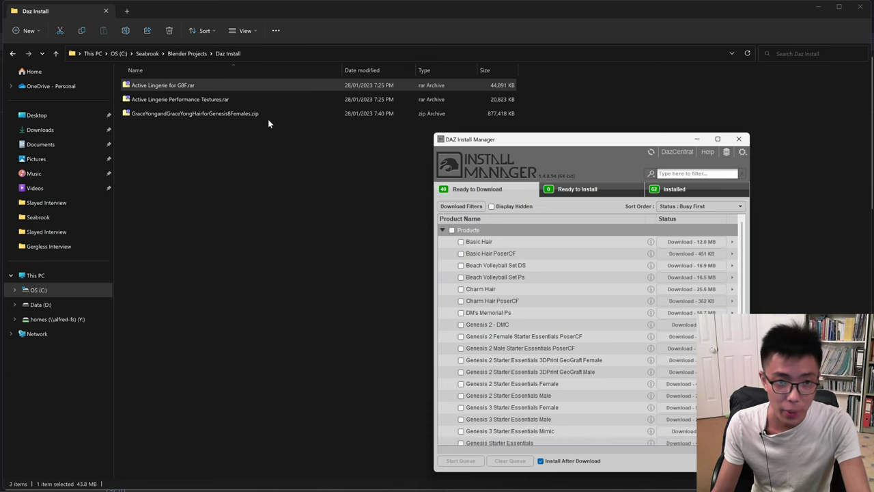
- Open "GraceYongandGraceYongHairforGenesis8Females.zip" to check its Content folder, and close the archive window
double_click(245, 114)
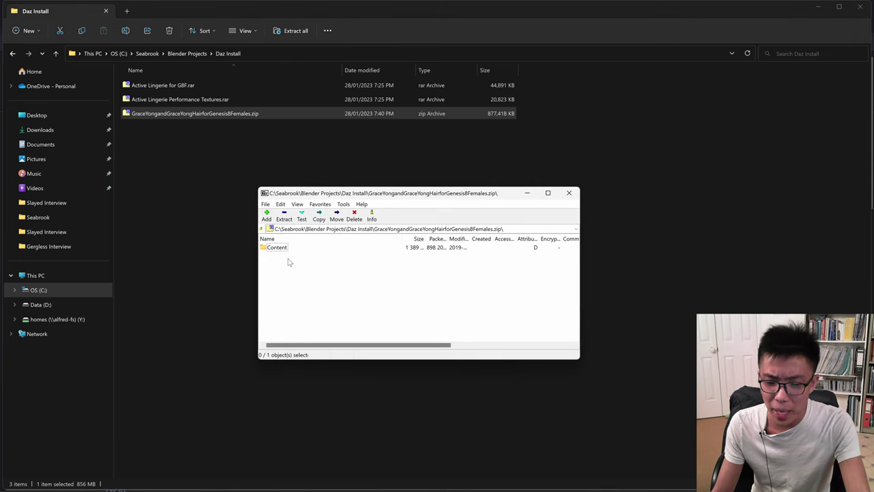
left_click(278, 249)
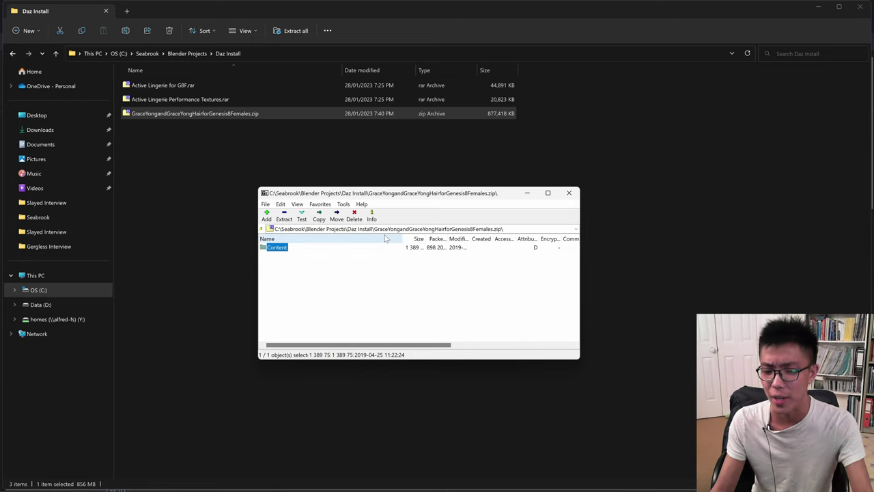
left_click(569, 193)
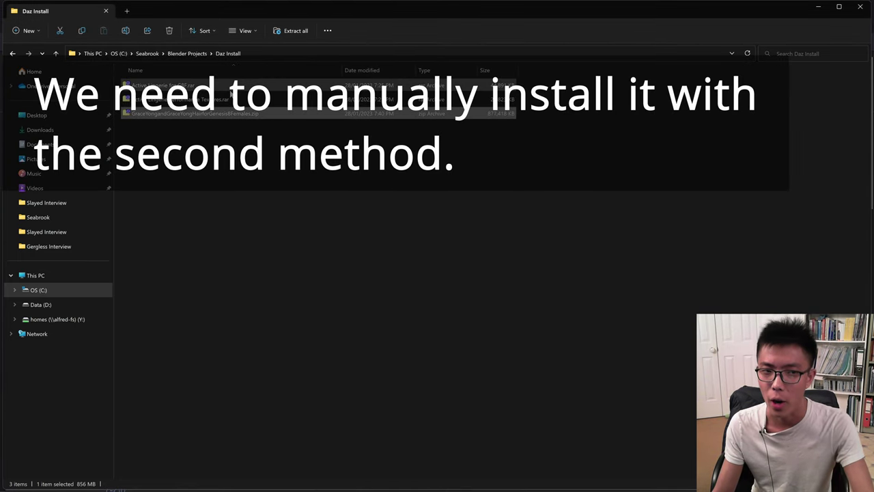
double_click(230, 90)
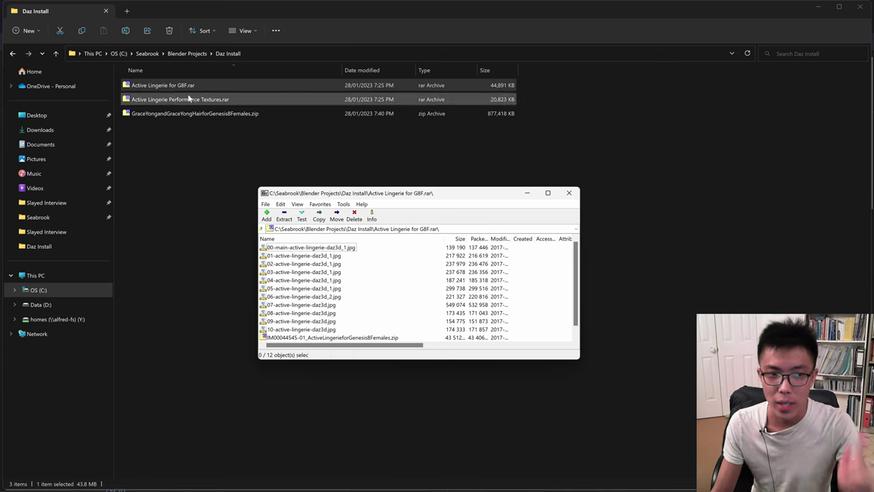
left_click(360, 339)
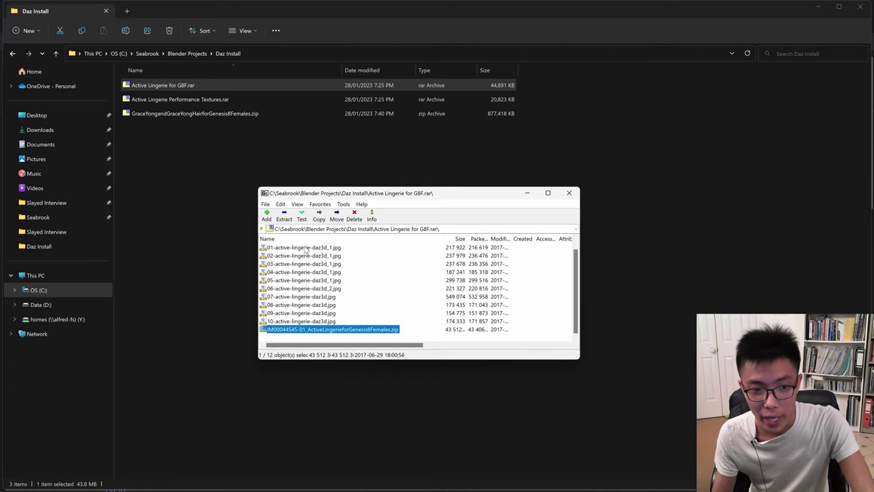
double_click(328, 329)
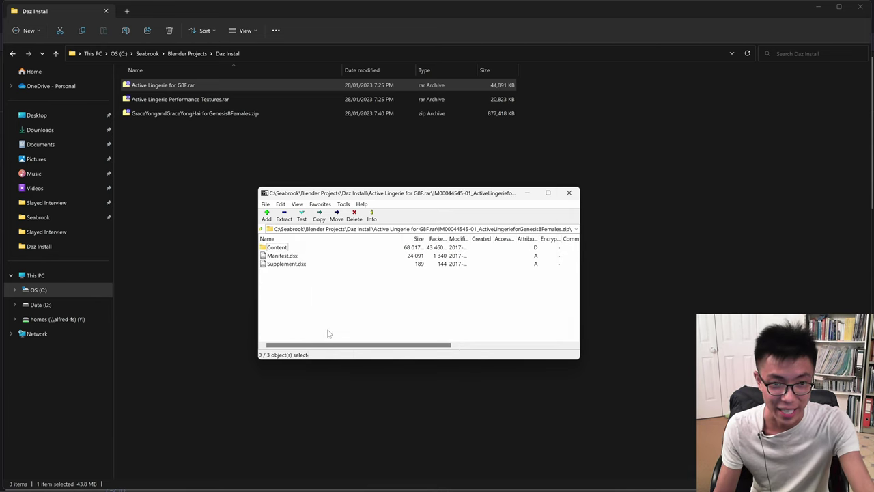
left_click(288, 256)
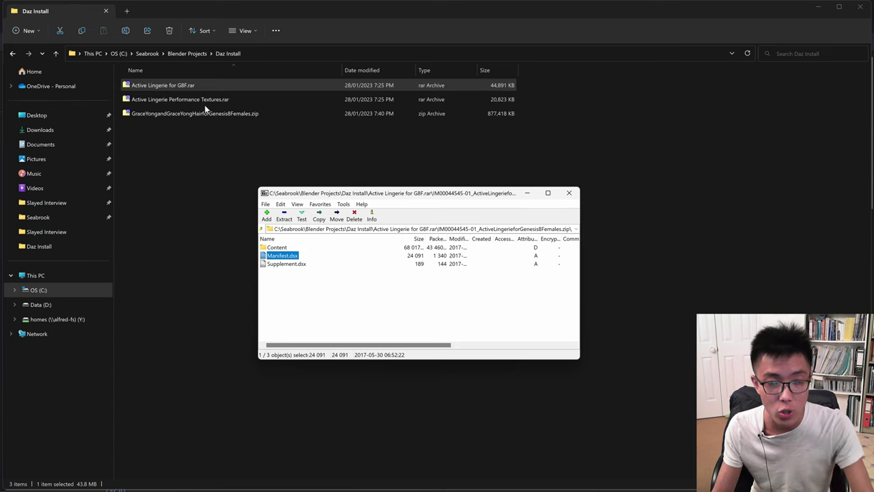
- Enlarge the file icons in the Daz Install folder
scroll(215, 89, "up", 2, "ctrl")
scroll(213, 112, "up", 2, "ctrl")
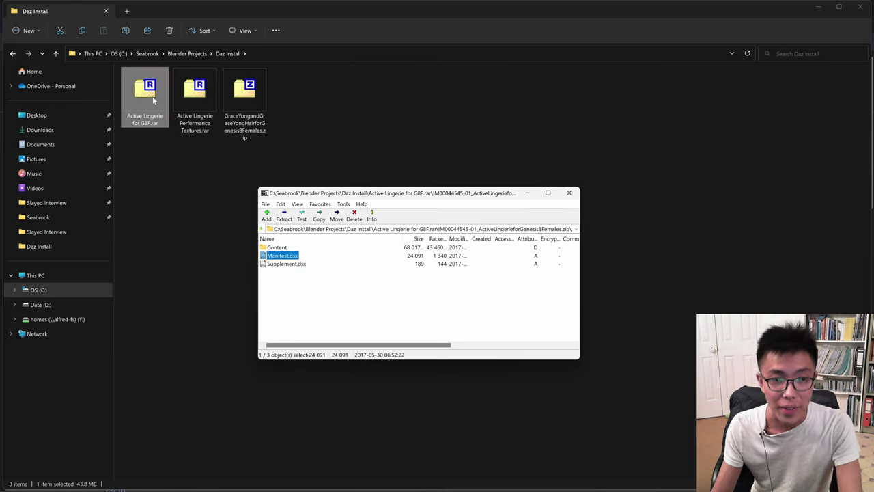
left_click(188, 103)
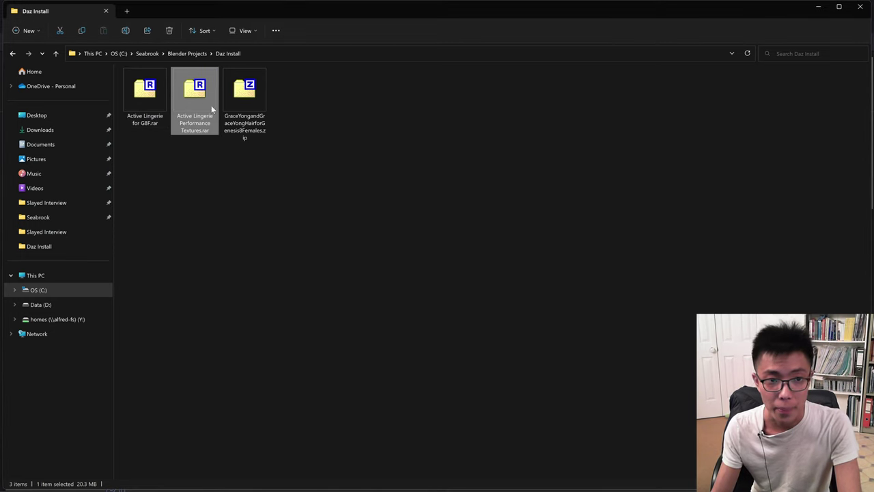
double_click(202, 94)
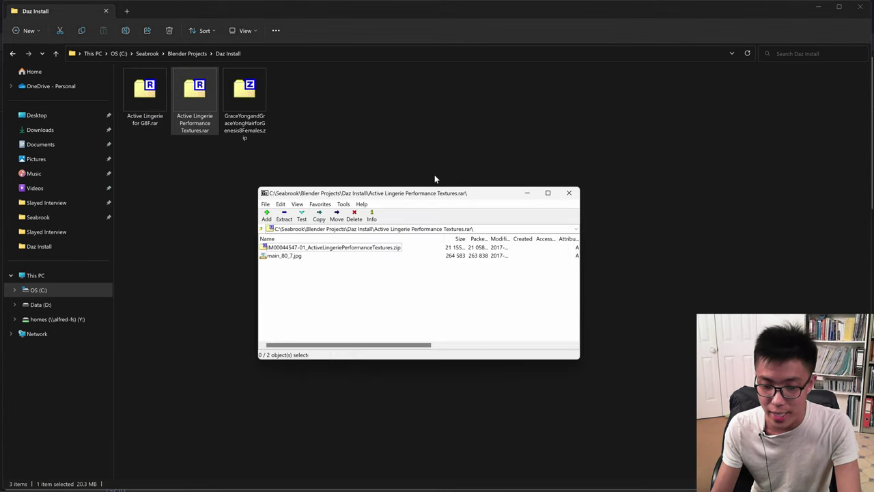
double_click(346, 248)
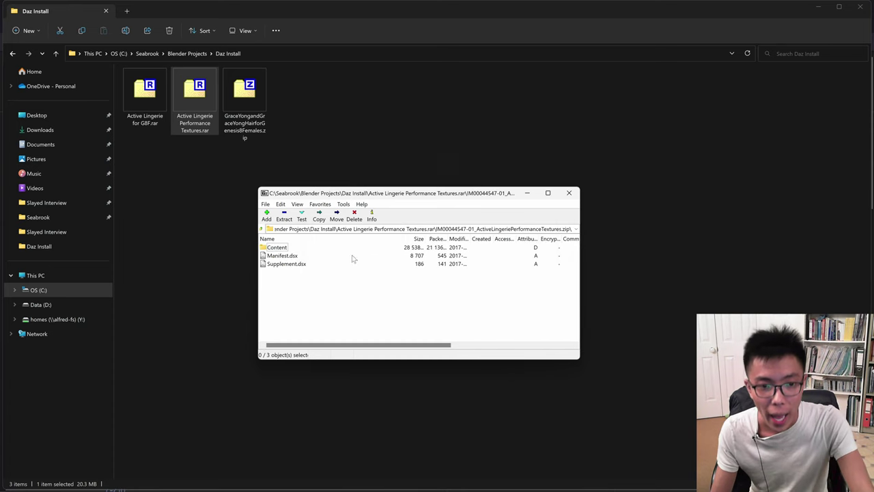
left_click(292, 256)
left_click(292, 264)
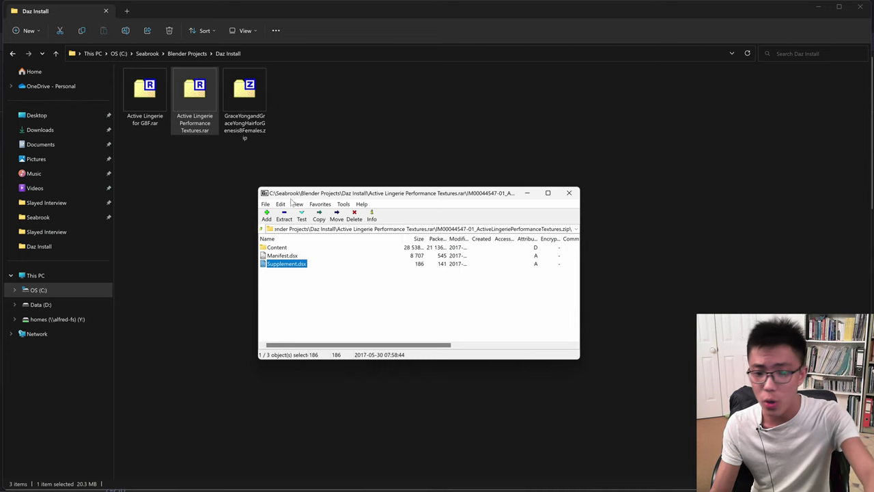
left_click(298, 256)
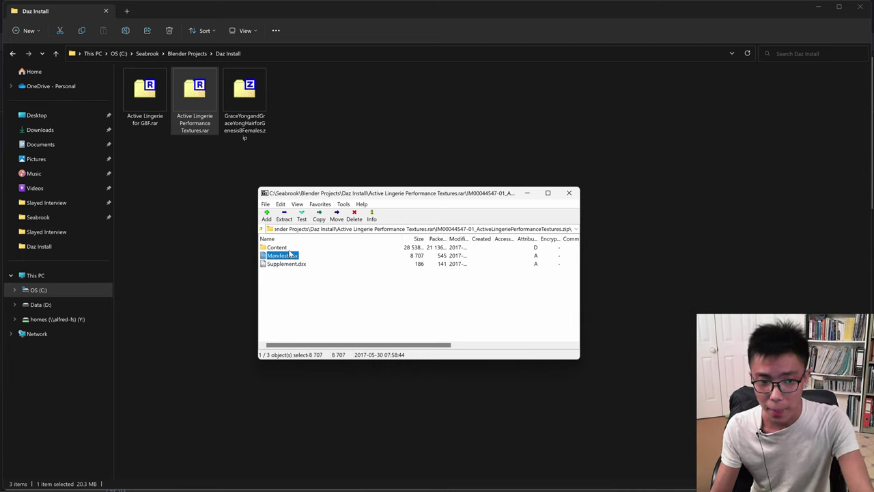
left_click(298, 264)
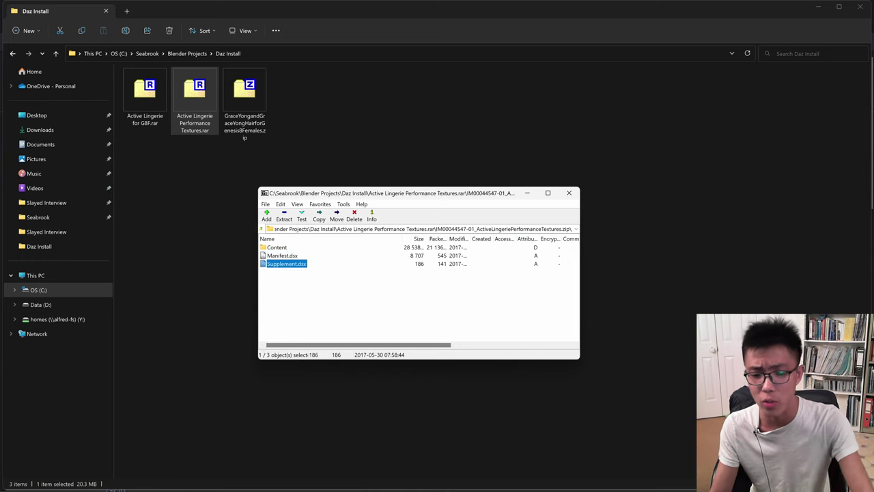
left_click(570, 194)
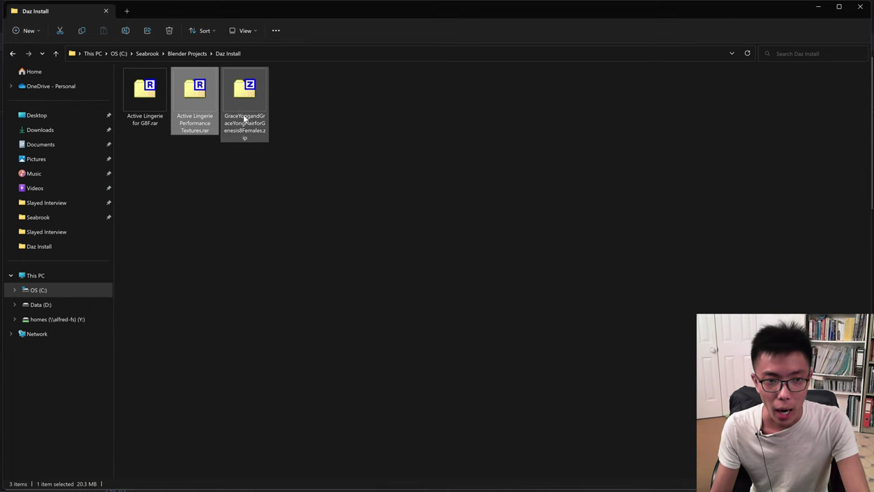
- Check "GraceYongandGraceYongHairforGenesis8Females.zip" for manifest files and look inside its Content folder
double_click(245, 119)
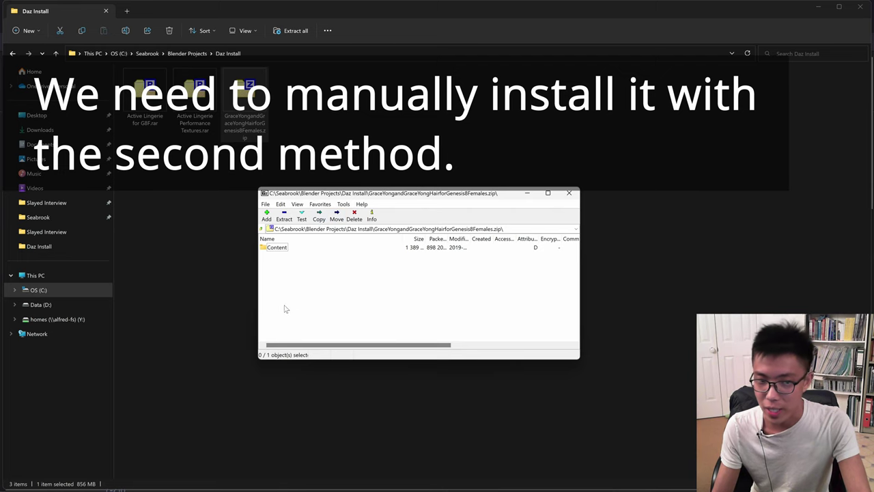
double_click(277, 247)
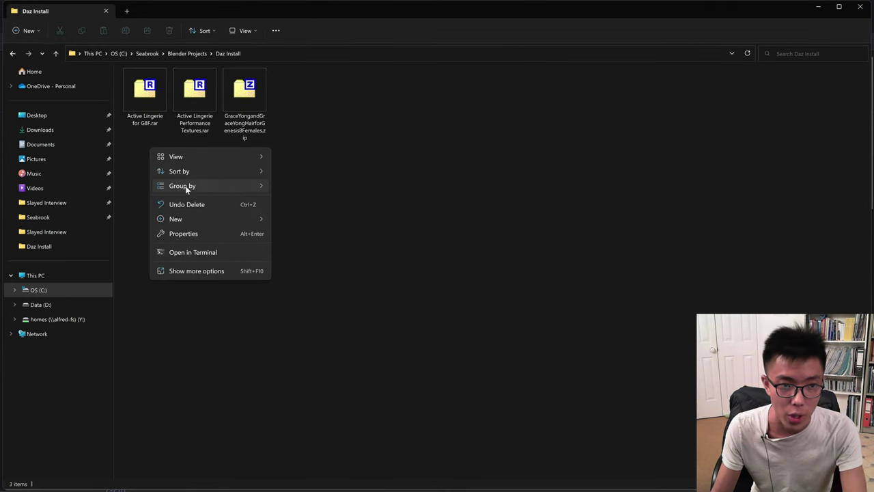
- Create a new folder named "Active Lingerie for G8F" in the Daz Install folder
mouse_move(202, 214)
left_click(324, 223)
type("A")
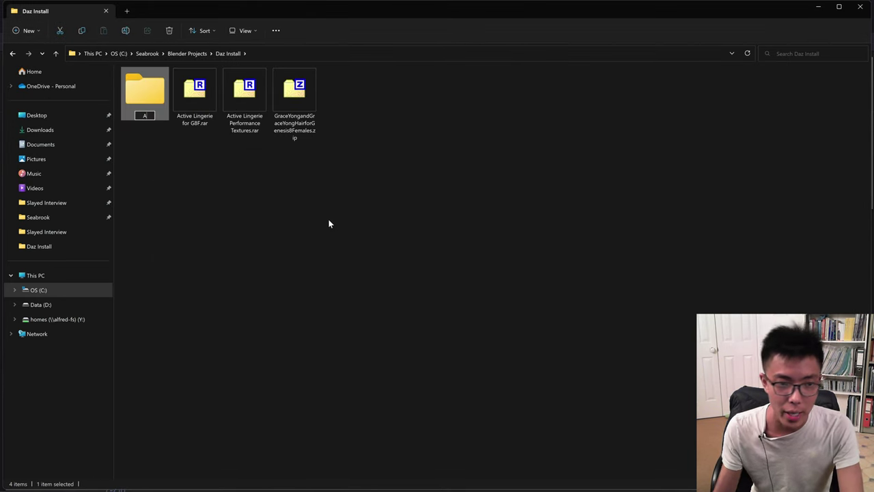
type("ctive Ling")
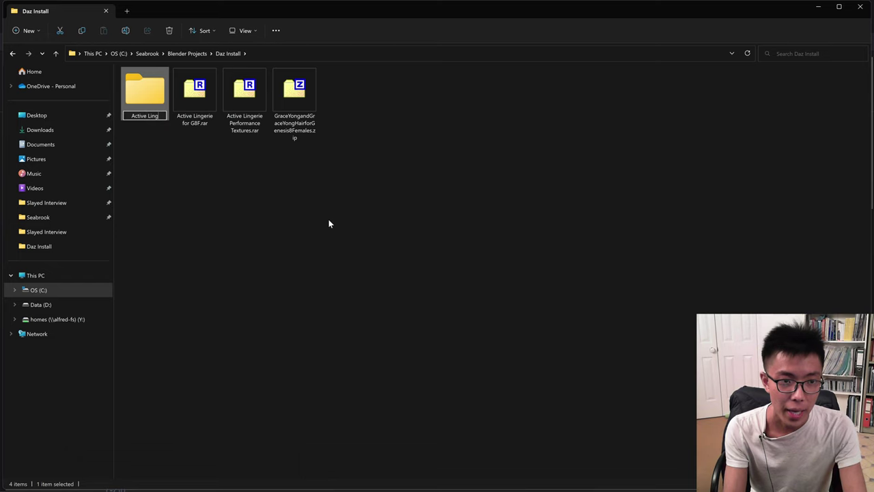
type("erie for G8F")
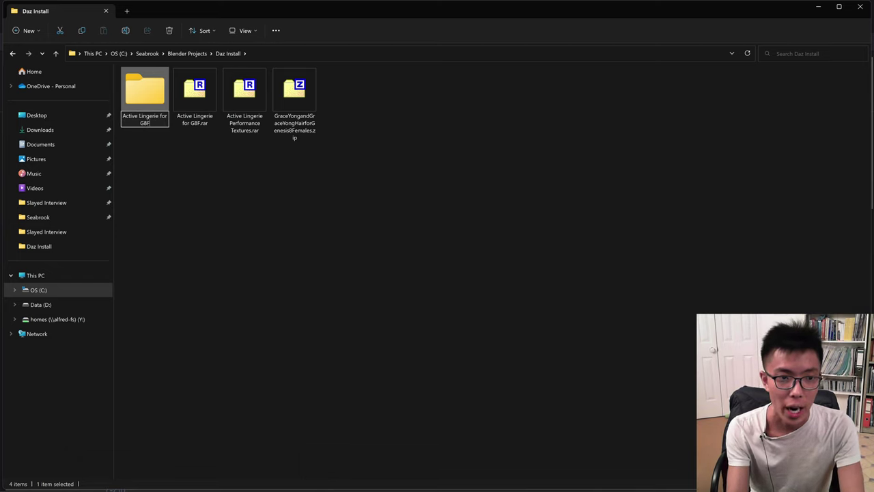
key("Return")
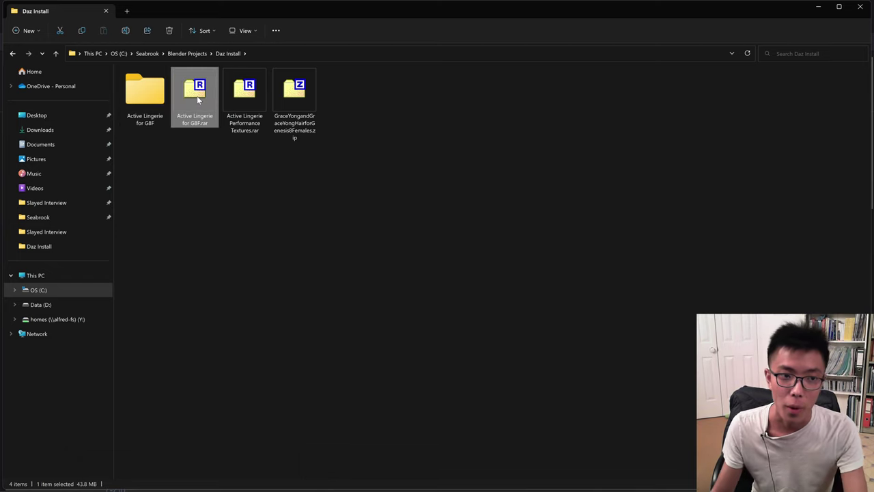
- Move "Active Lingerie for G8F.rar" into the "Active Lingerie for G8F" folder, closing the 7-Zip windows that block the move and retrying
double_click(145, 92)
left_click(232, 54)
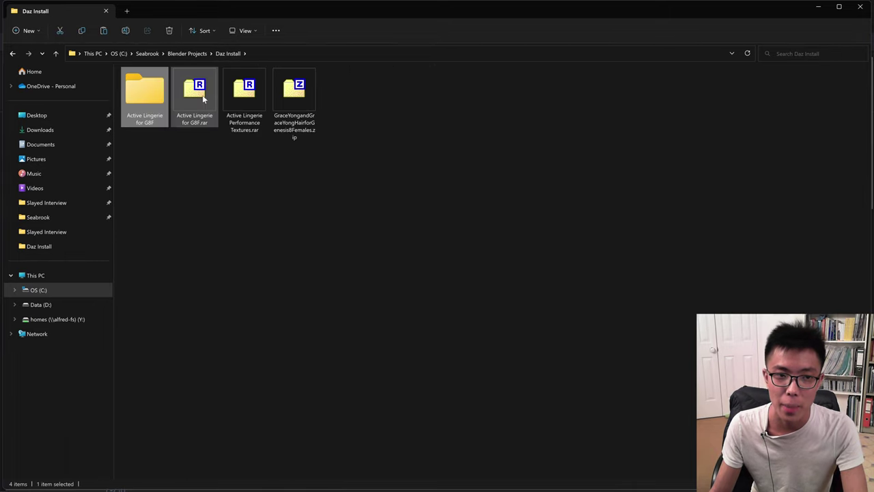
left_click_drag(202, 91, 140, 123)
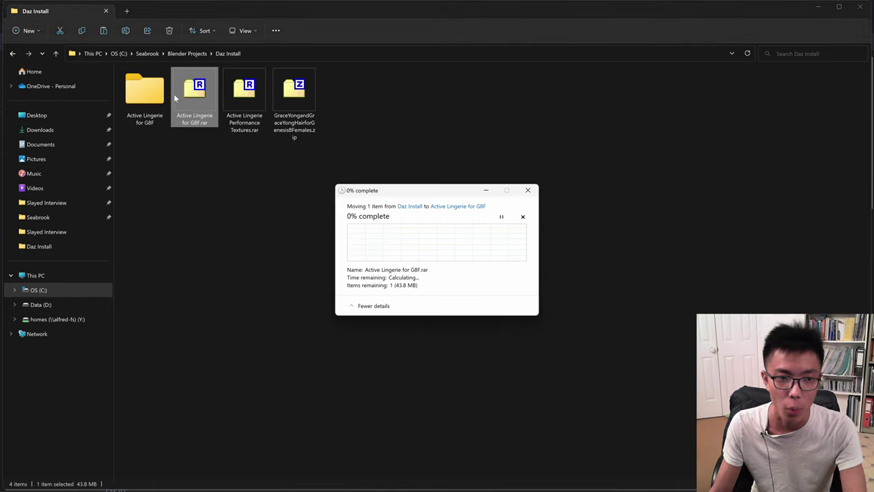
key("super")
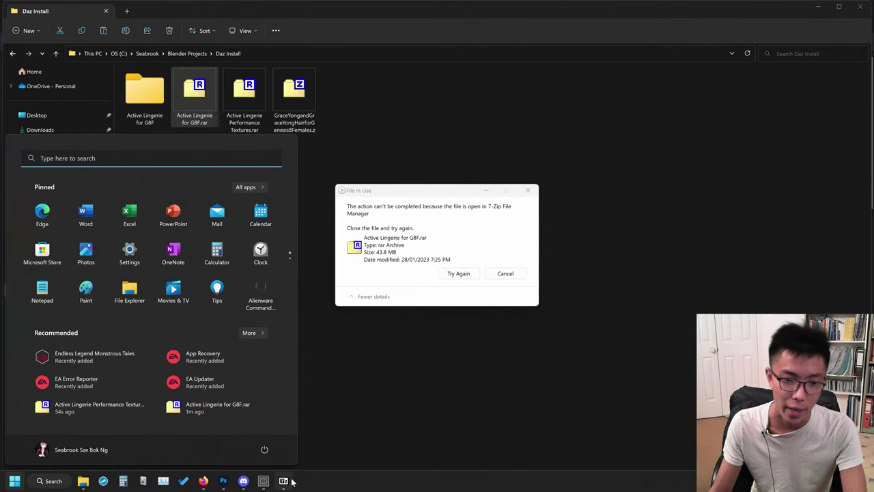
right_click(283, 480)
left_click(246, 468)
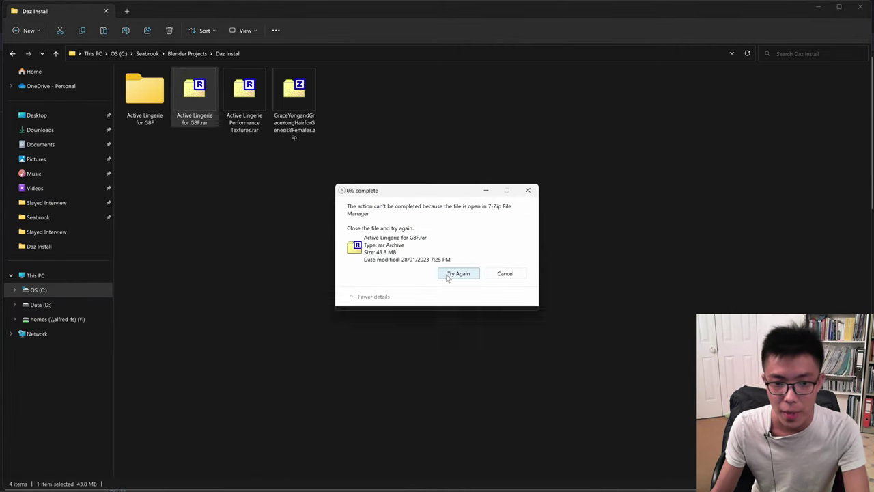
left_click(458, 273)
- Extract "Active Lingerie for G8F.rar" with 7-Zip directly into the "Active Lingerie for G8F" folder
double_click(137, 106)
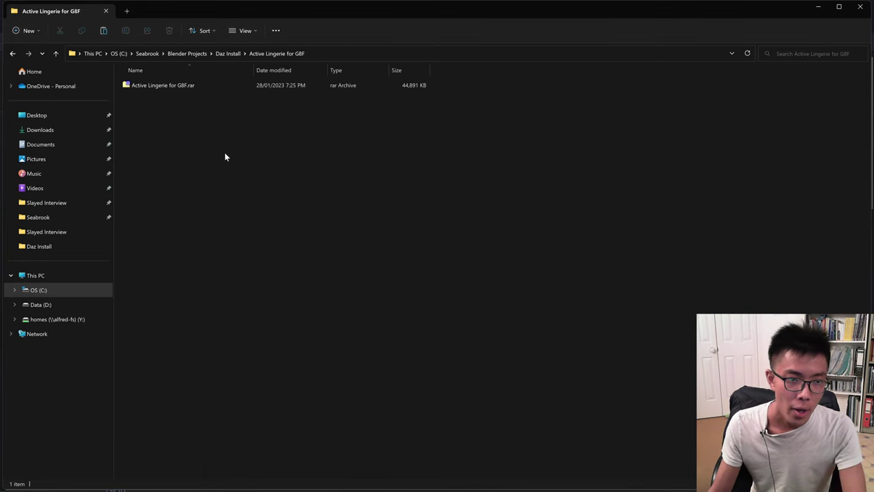
left_click(195, 86)
right_click(194, 91)
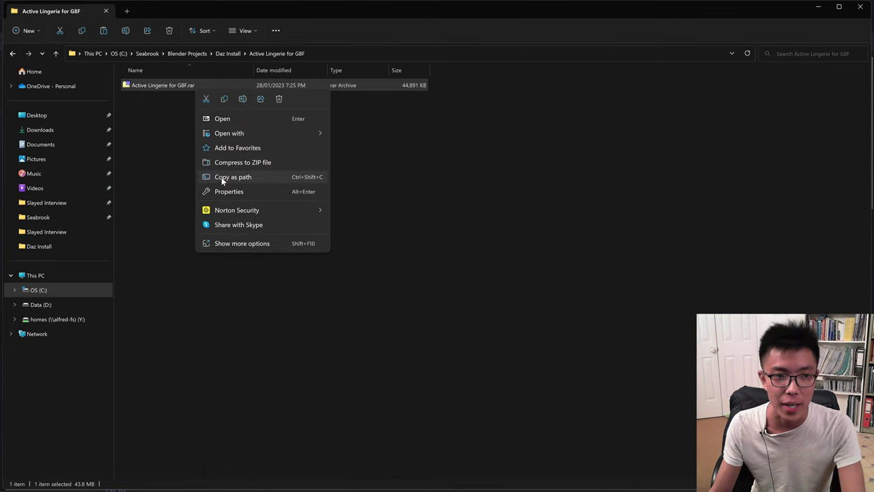
left_click(238, 242)
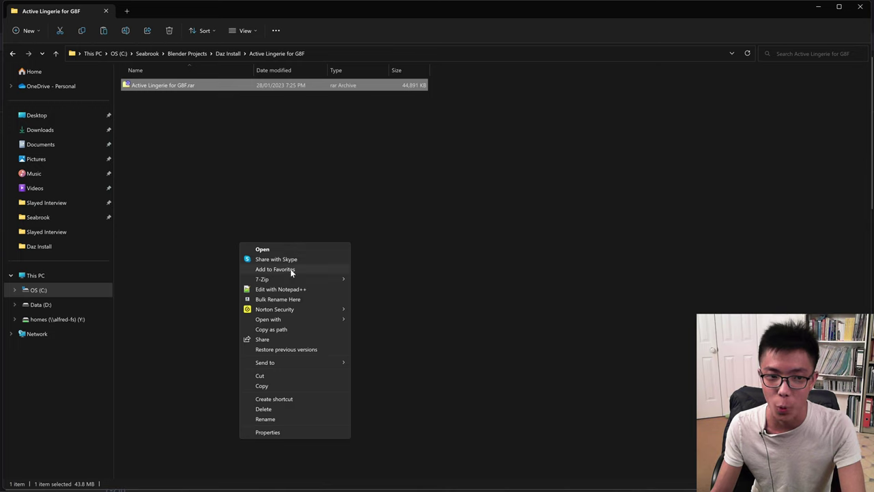
right_click_drag(179, 88, 181, 90)
key("Escape")
right_click(182, 87)
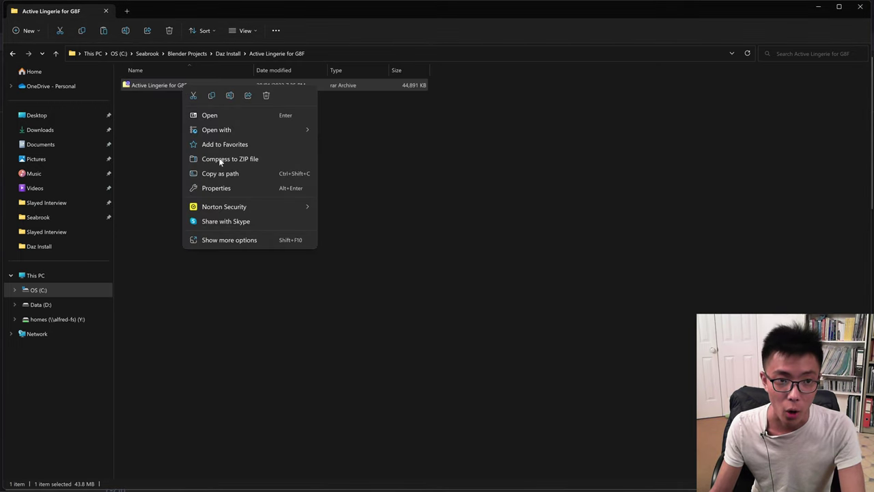
left_click(231, 239)
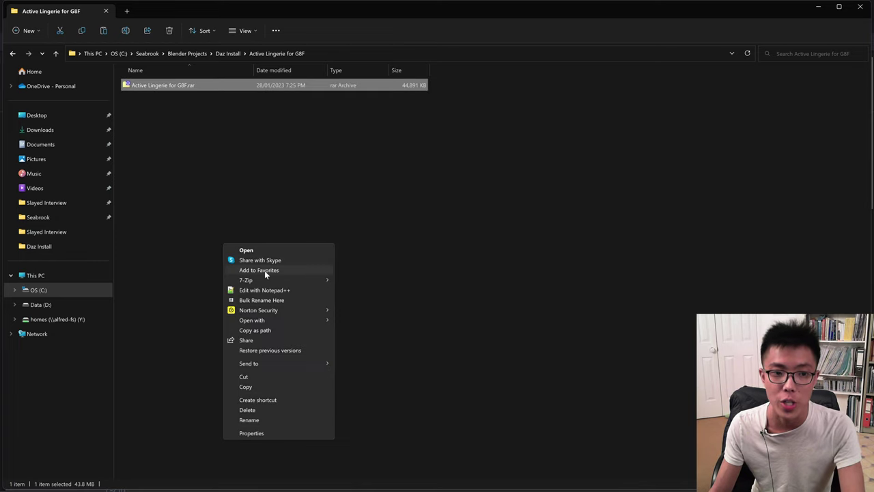
mouse_move(270, 280)
left_click(381, 312)
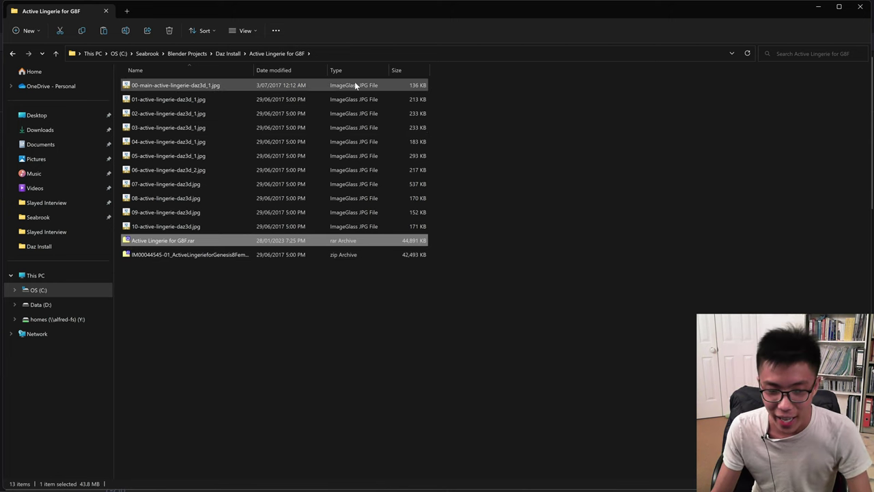
left_click(244, 85)
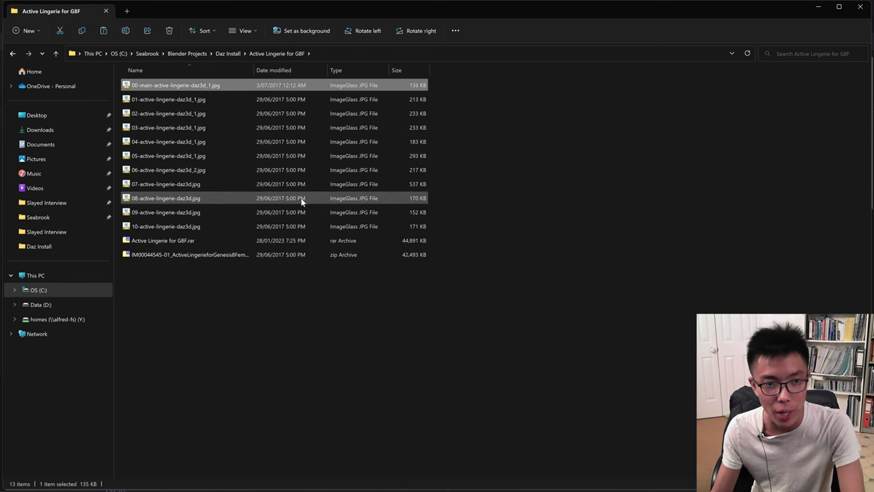
left_click(315, 241, "shift")
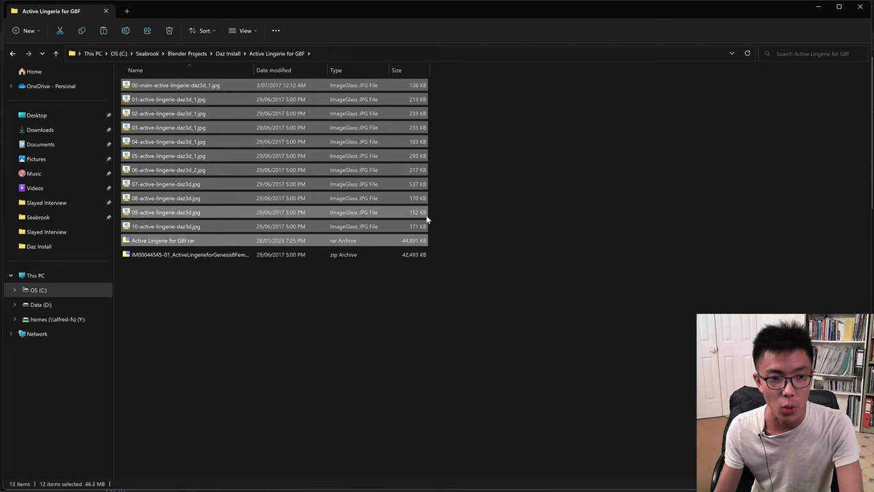
key("Delete")
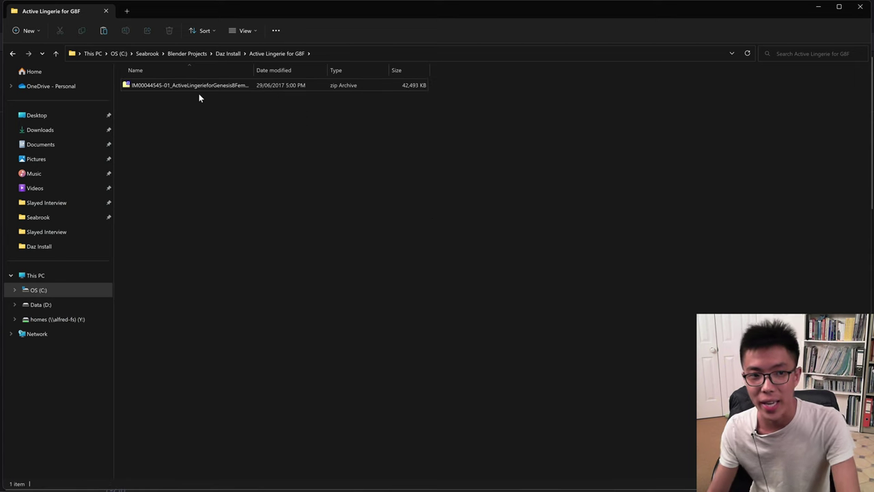
double_click(194, 87)
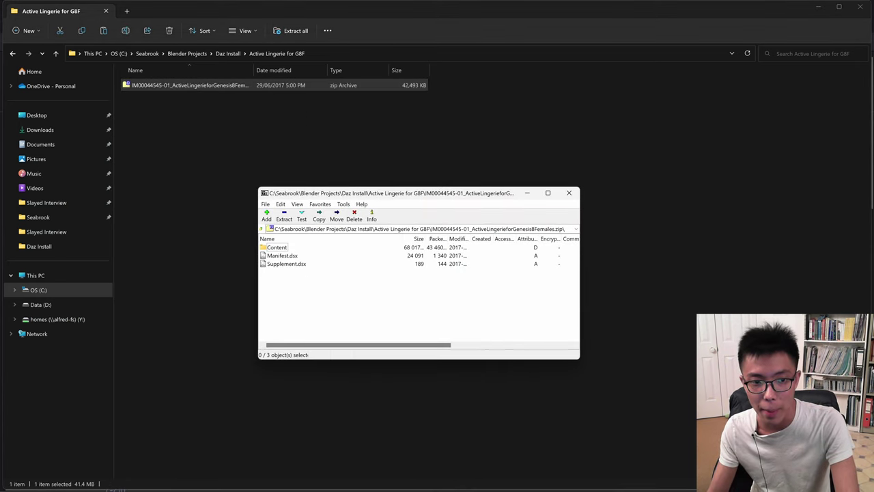
left_click(287, 255)
left_click(287, 265)
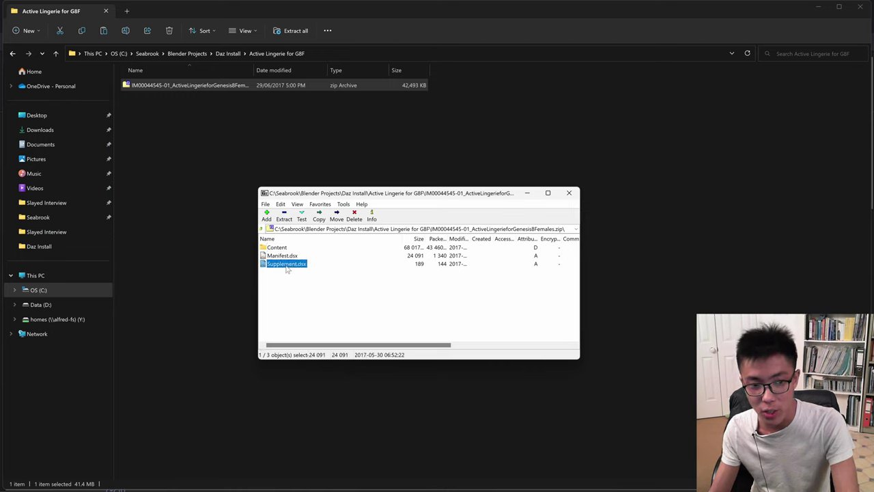
double_click(276, 248)
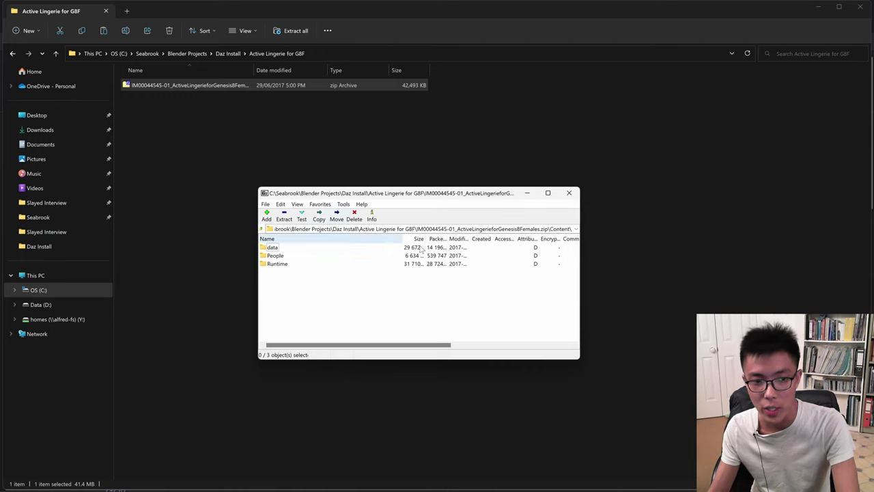
left_click(568, 192)
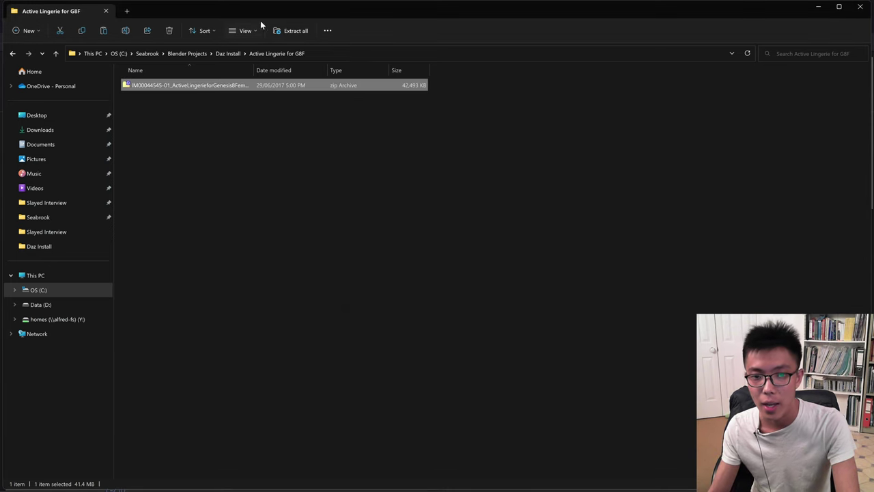
double_click(256, 88)
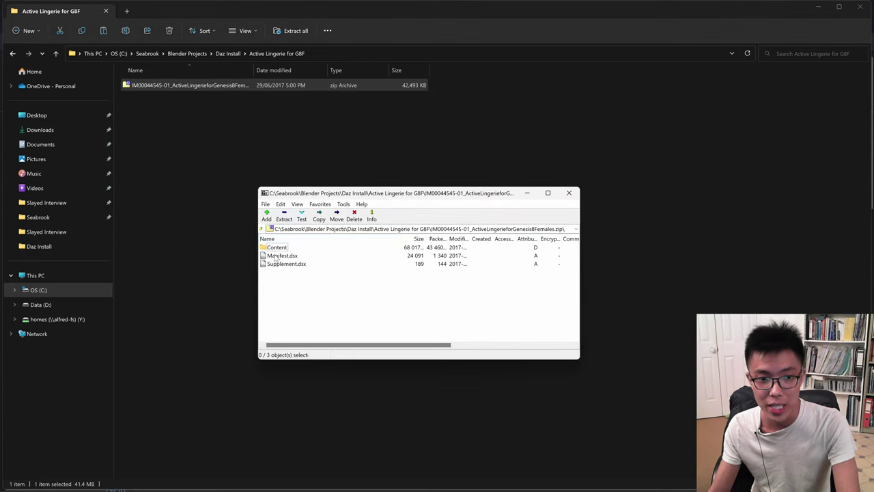
left_click(576, 196)
left_click(195, 93)
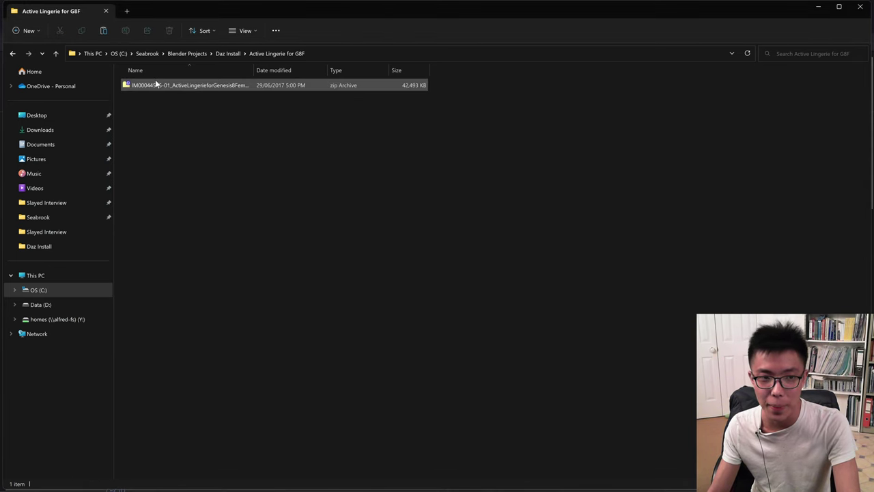
double_click(155, 81)
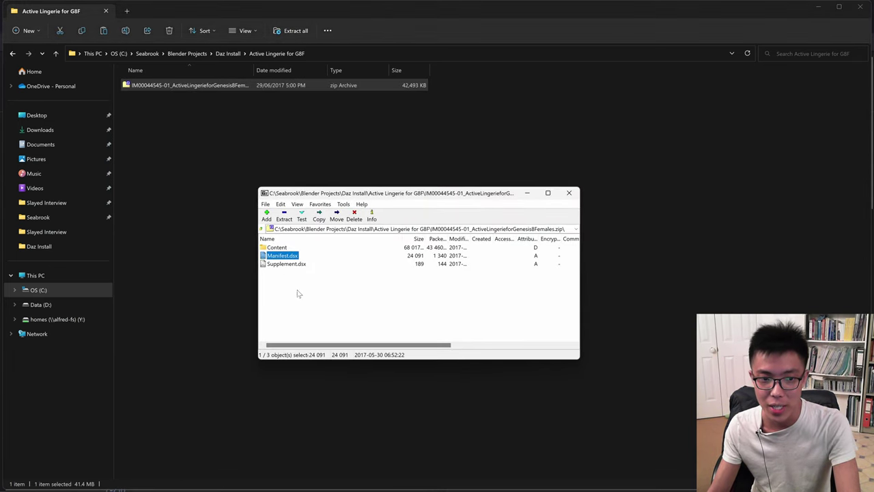
left_click(569, 192)
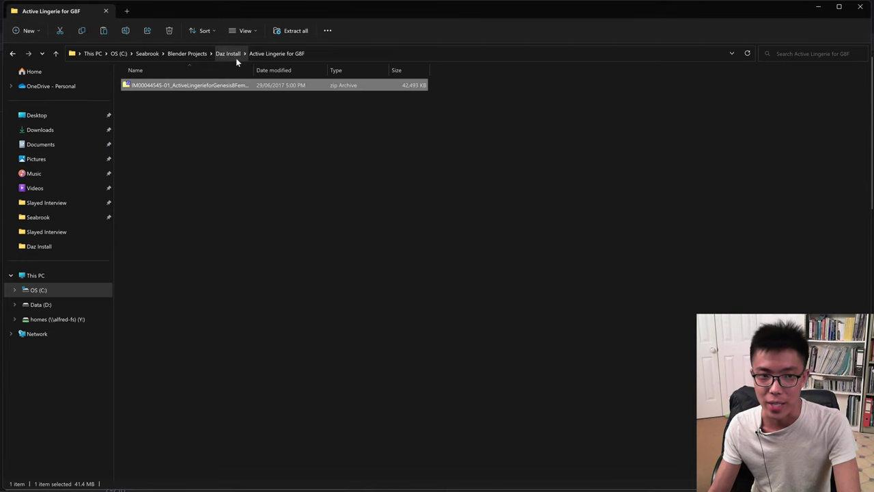
double_click(253, 71)
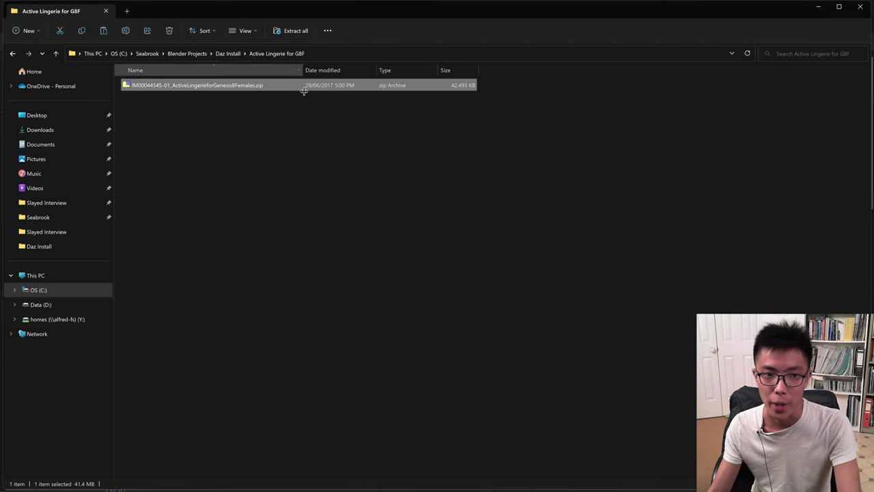
- Create a new folder named "Active Lingerie Performance Textures" inside the Daz Install folder
left_click(228, 53)
right_click(217, 192)
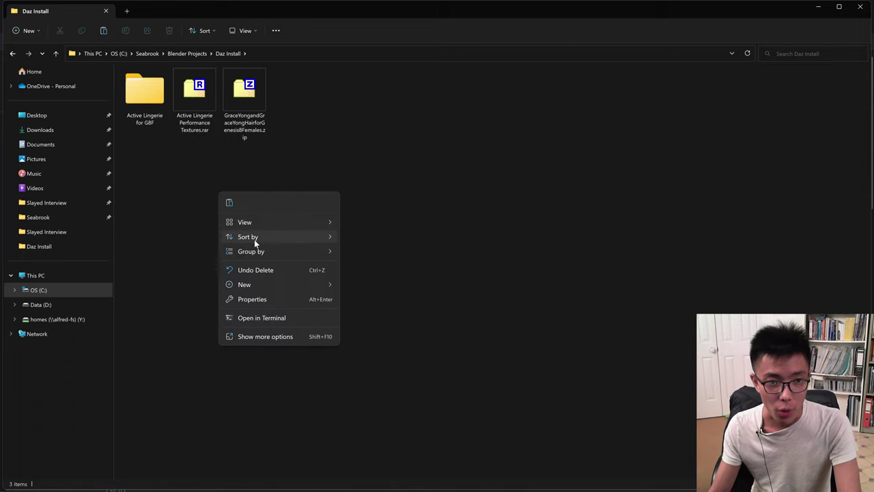
mouse_move(286, 284)
left_click(387, 287)
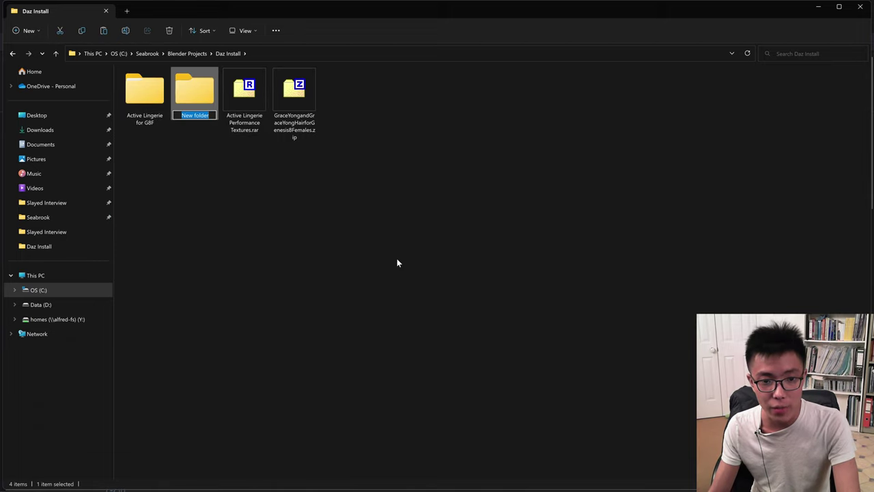
type("Active Lingerie")
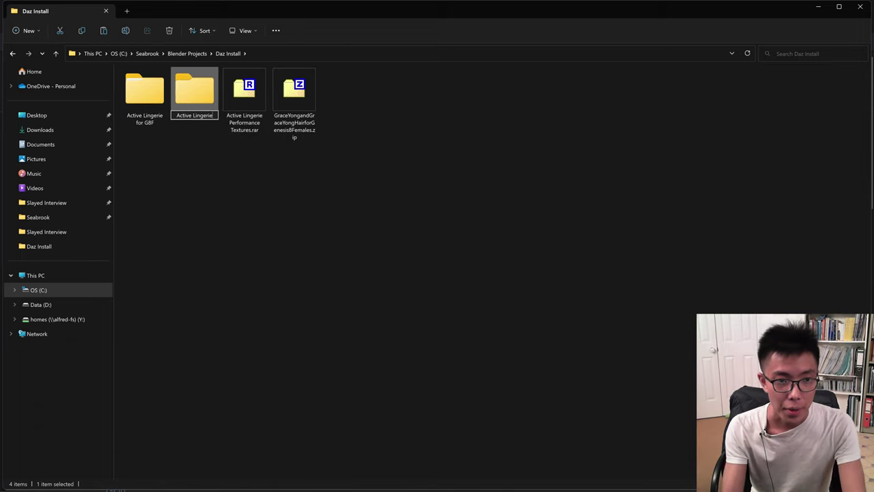
type(" Performance Textures")
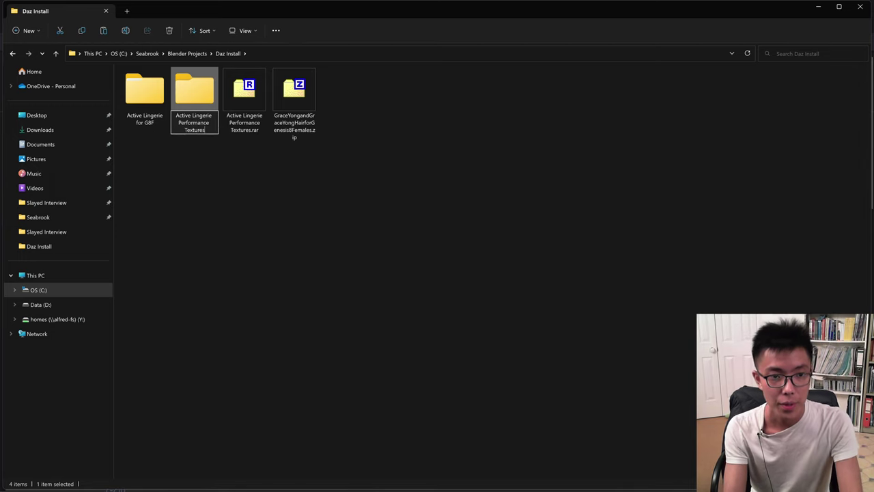
key("Return")
- Move "Active Lingerie Performance Textures.rar" into the folder of the same name and extract it there with 7-Zip
left_click(246, 95)
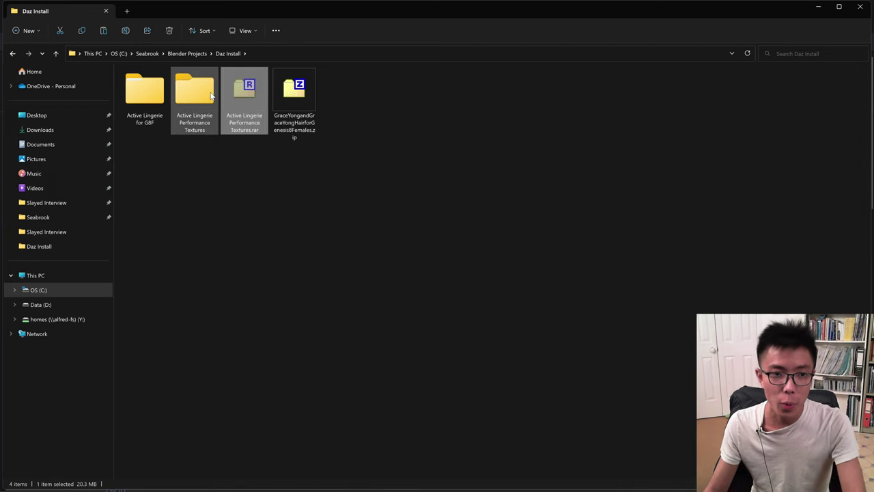
left_click_drag(251, 100, 205, 98)
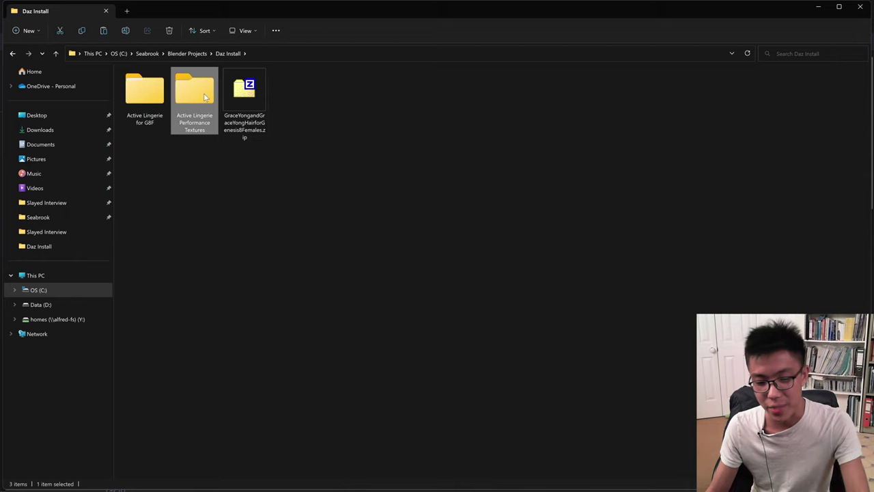
double_click(198, 96)
left_click(228, 88)
right_click(228, 89)
left_click(277, 243)
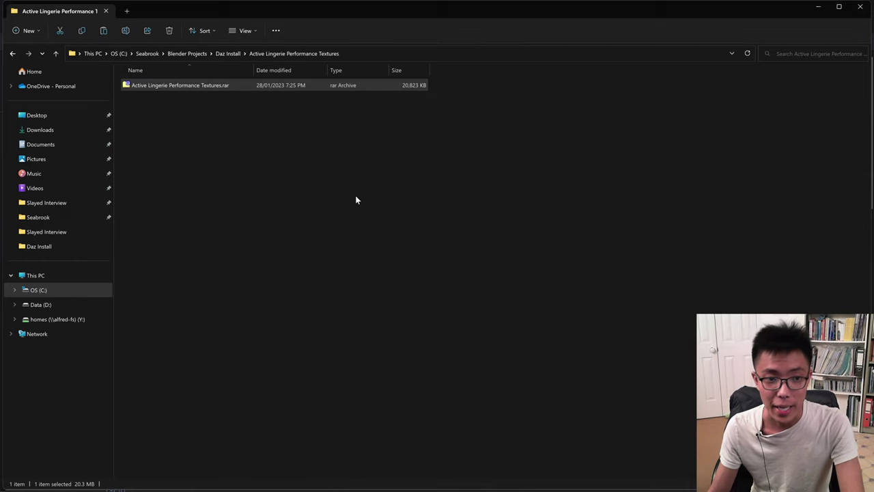
mouse_move(346, 276)
left_click(437, 306)
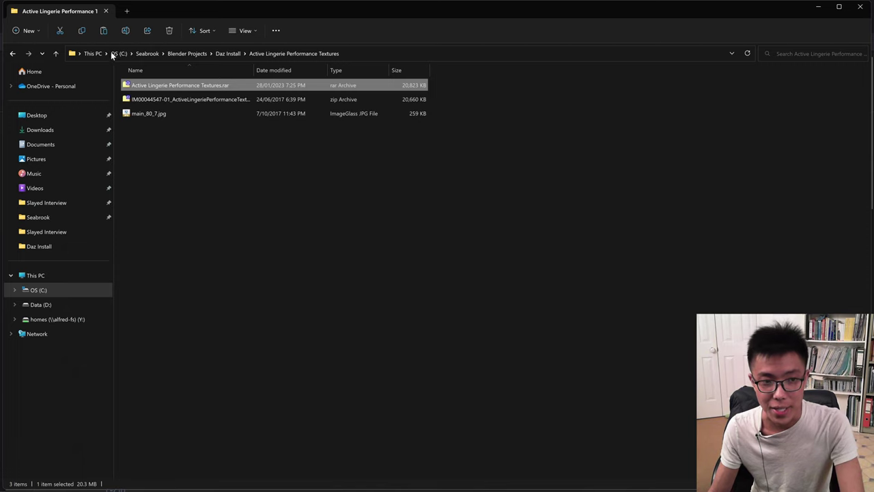
right_click(153, 83)
left_click(205, 237)
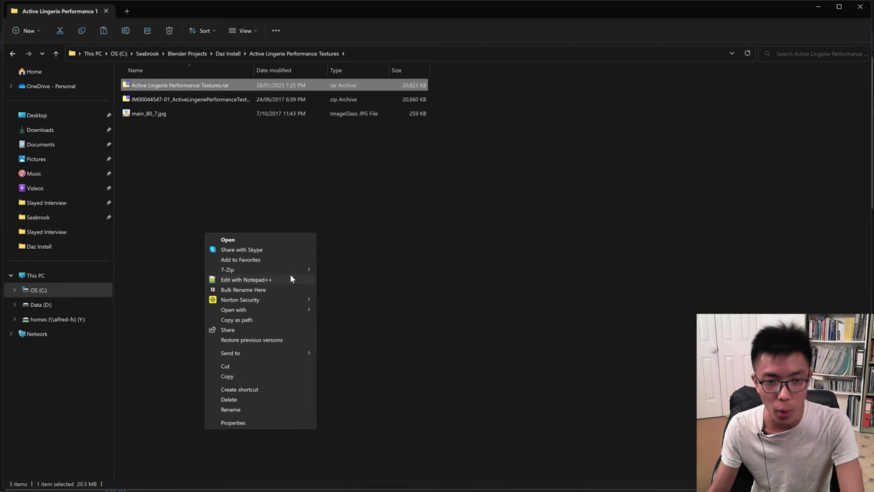
mouse_move(292, 269)
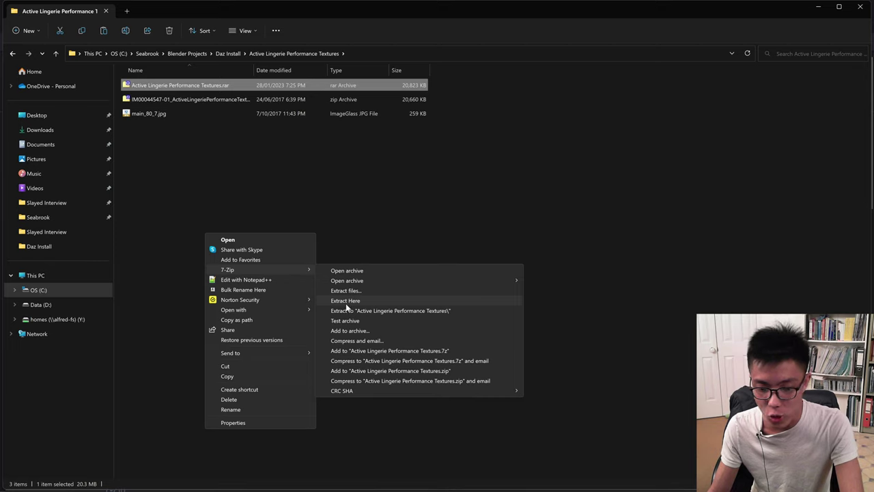
left_click(343, 113)
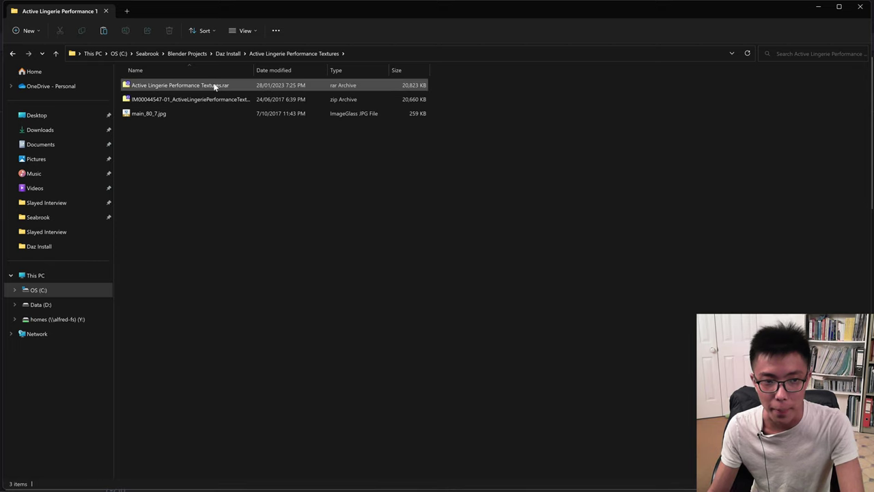
left_click(194, 86)
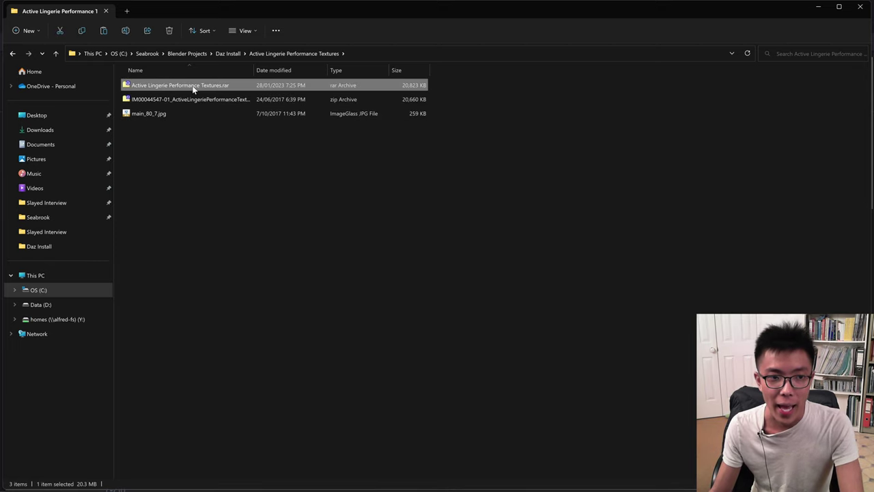
left_click(215, 113)
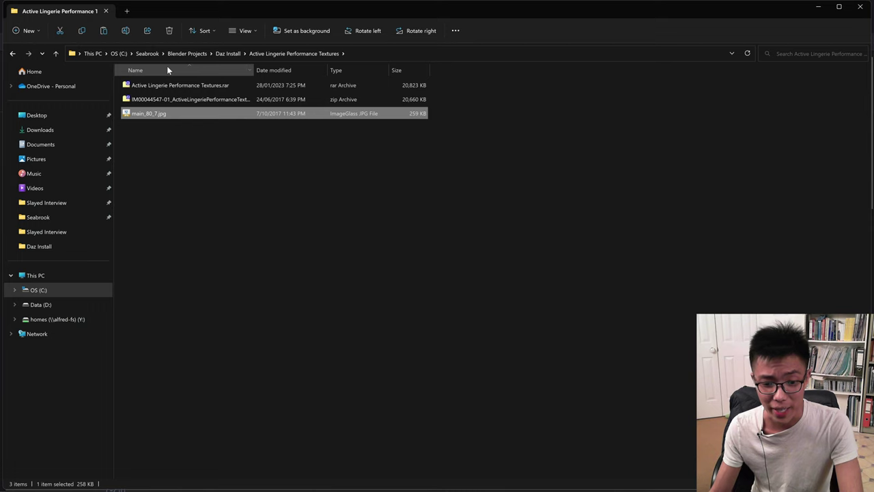
left_click(162, 85, "ctrl")
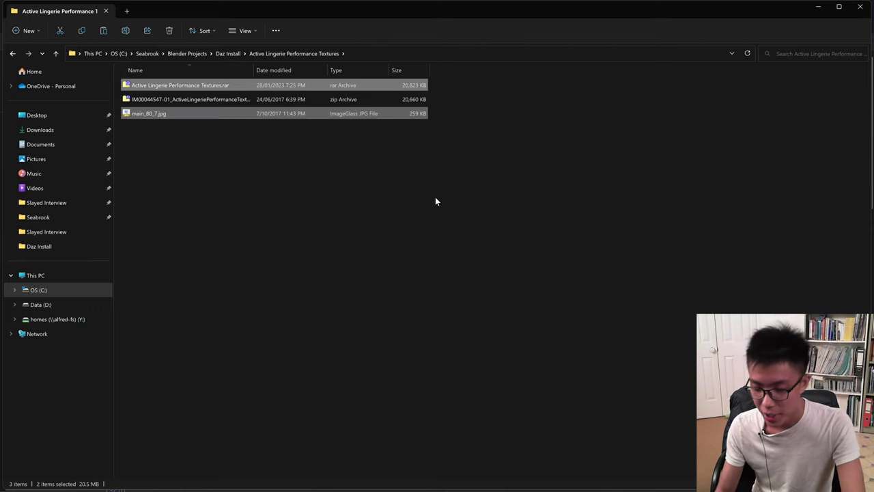
key("Delete")
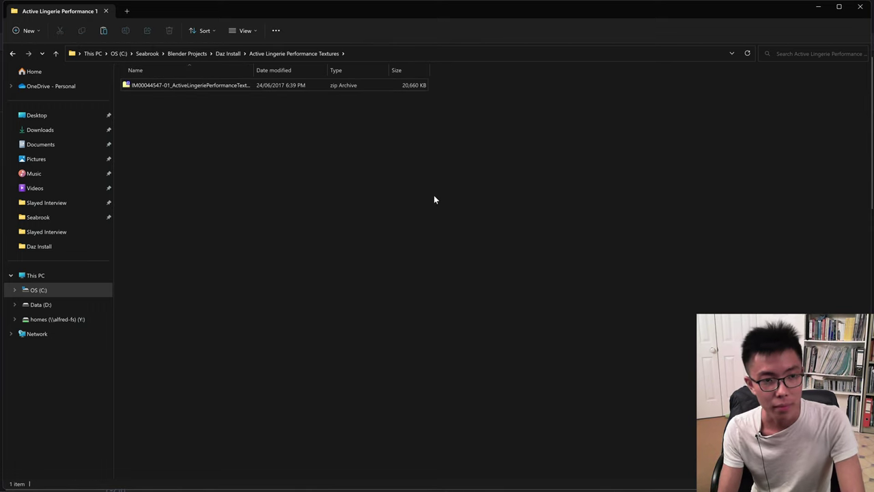
double_click(226, 85)
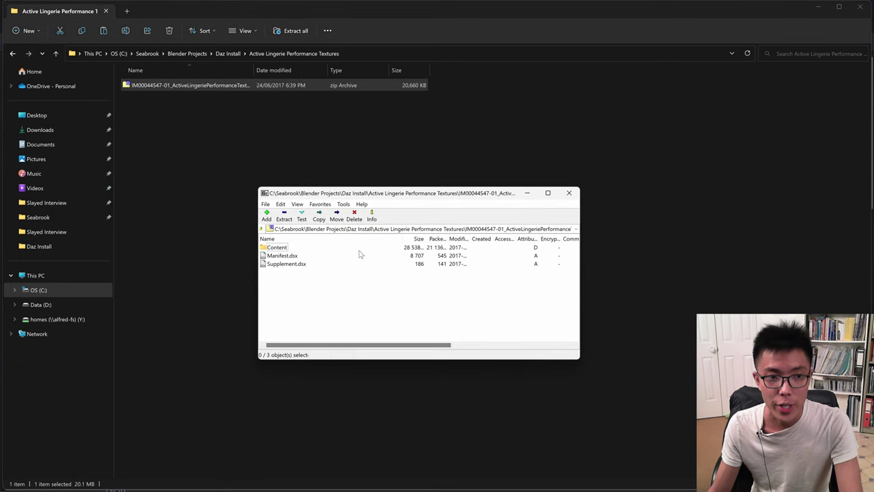
left_click(287, 256)
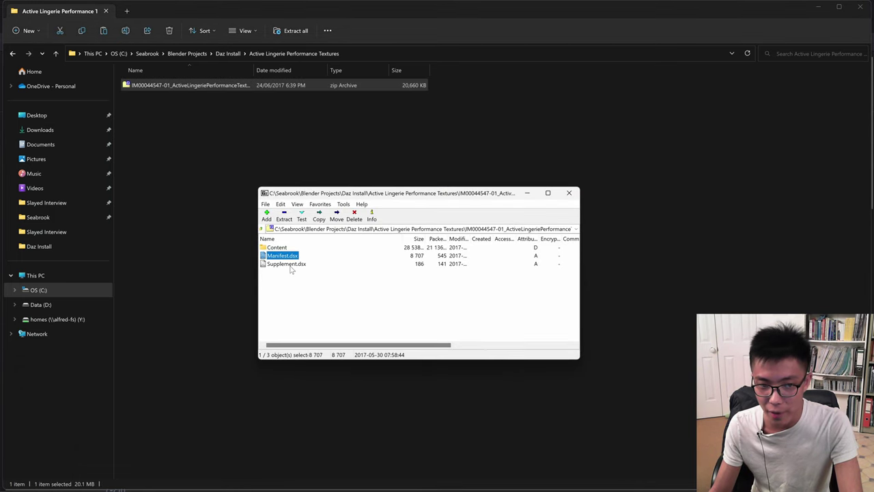
left_click(289, 265)
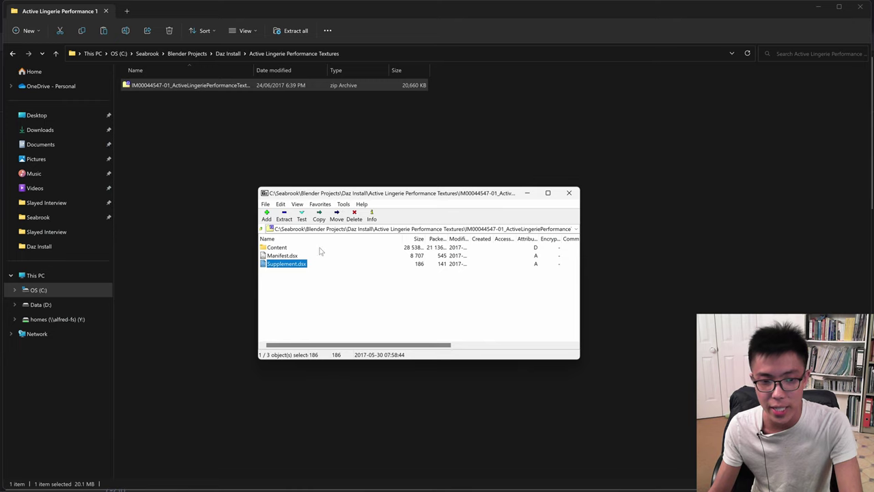
double_click(277, 247)
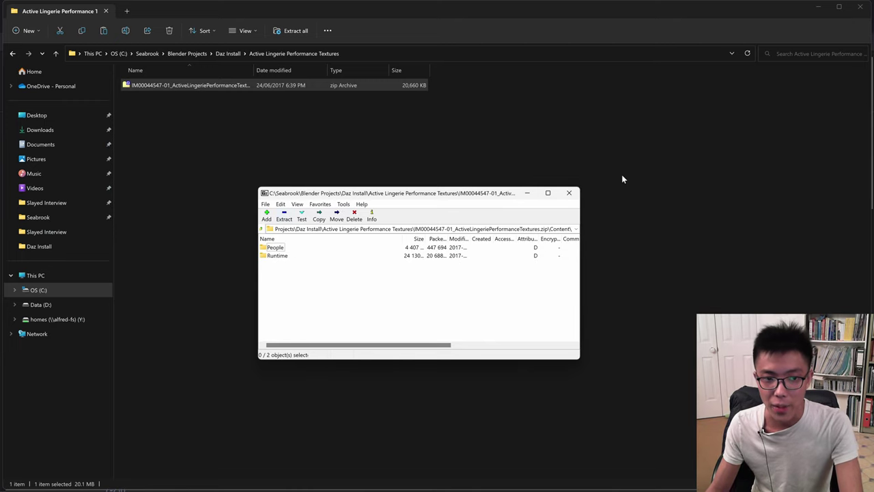
left_click(569, 193)
left_click(236, 54)
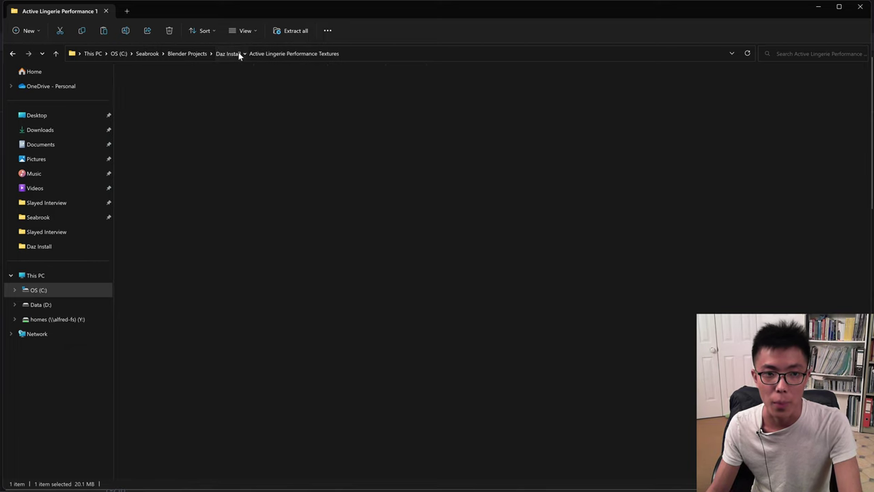
double_click(213, 95)
left_click(211, 88)
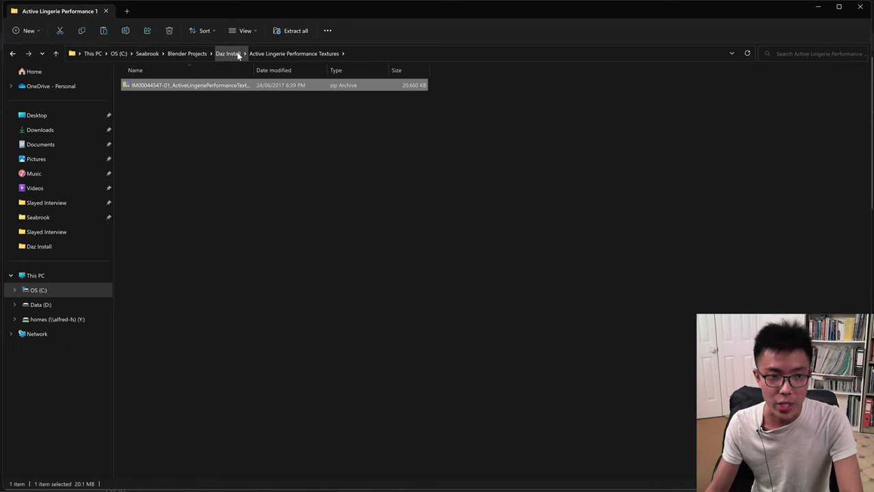
left_click(235, 56)
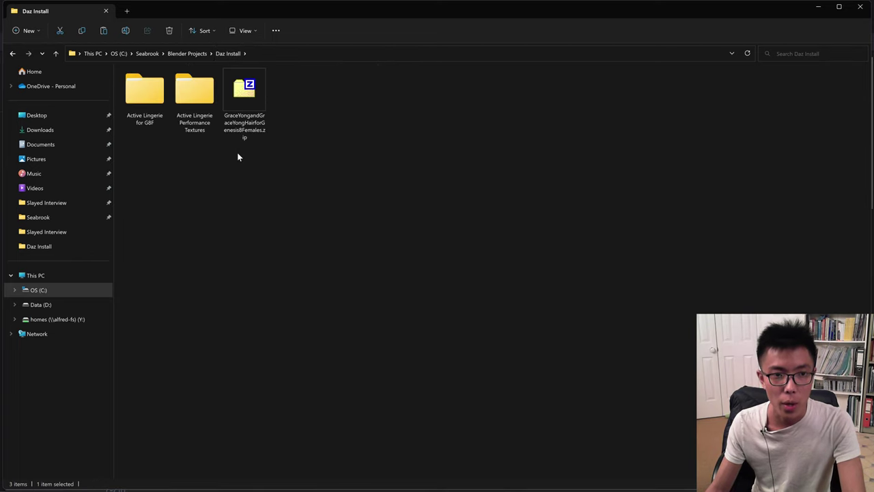
key("ctrl+v")
double_click(137, 101)
left_click(177, 84)
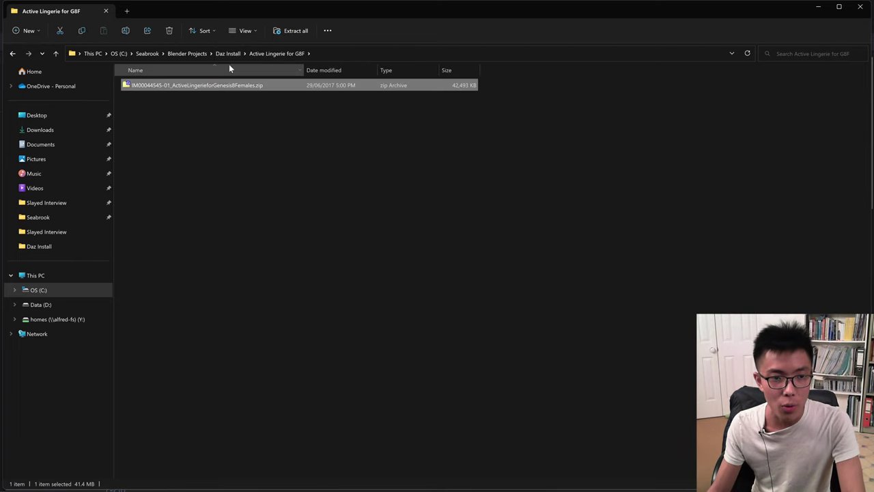
left_click(228, 57)
key("ctrl+v")
left_click(335, 121, "ctrl")
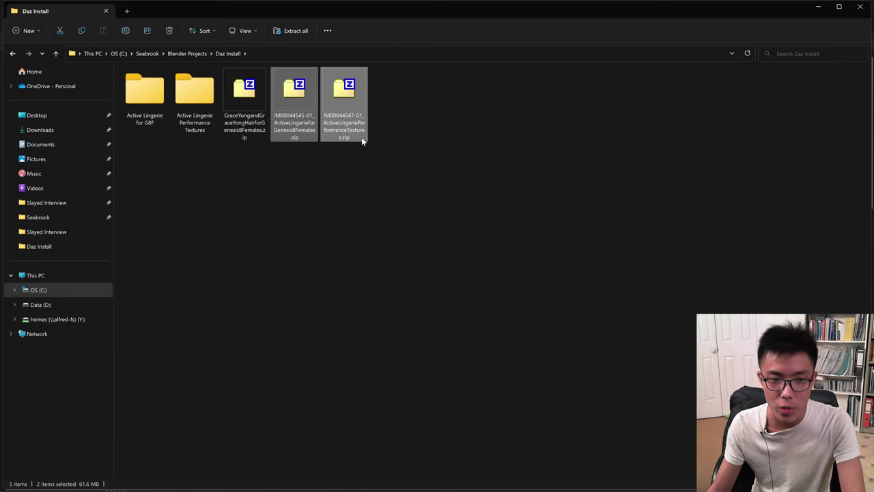
- Search the installed apps for "daz" and launch DAZ Install Manager (64-bit)
key("super")
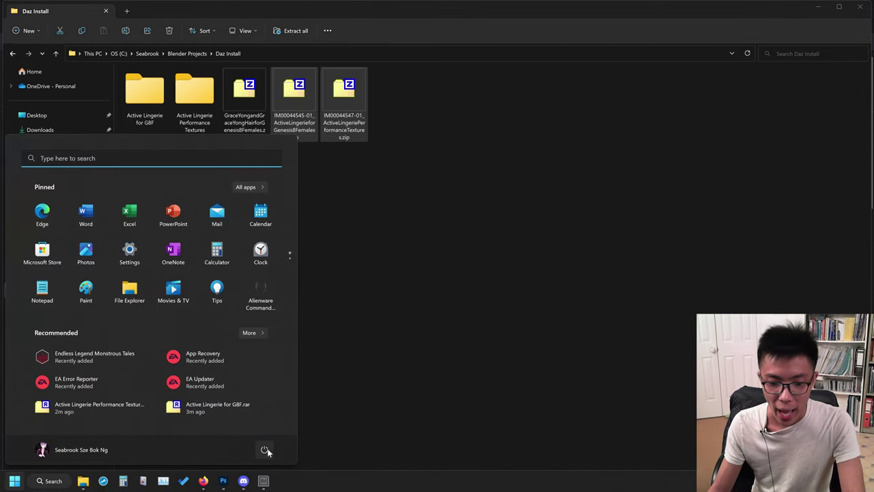
left_click(263, 489)
left_click(738, 139)
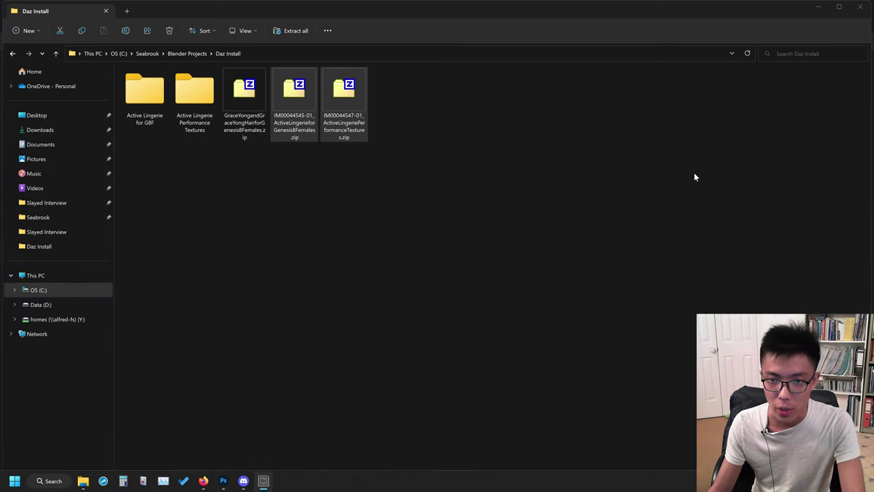
key("super")
type("daz")
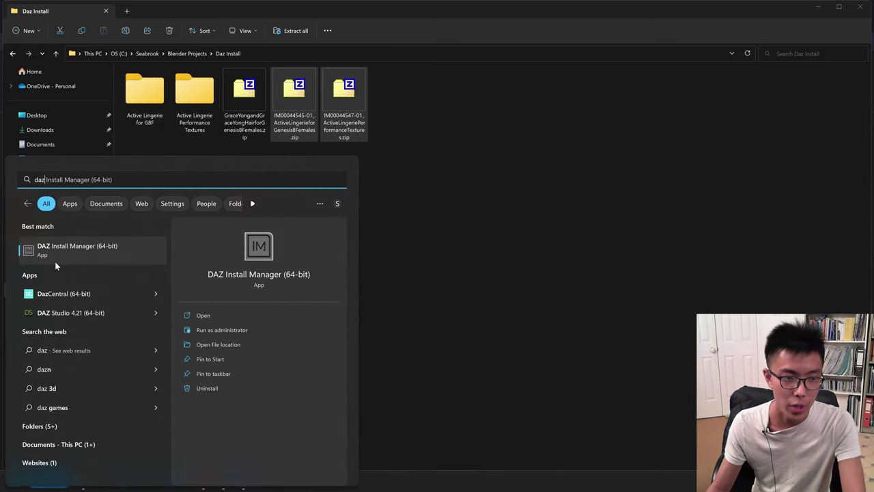
key("Return")
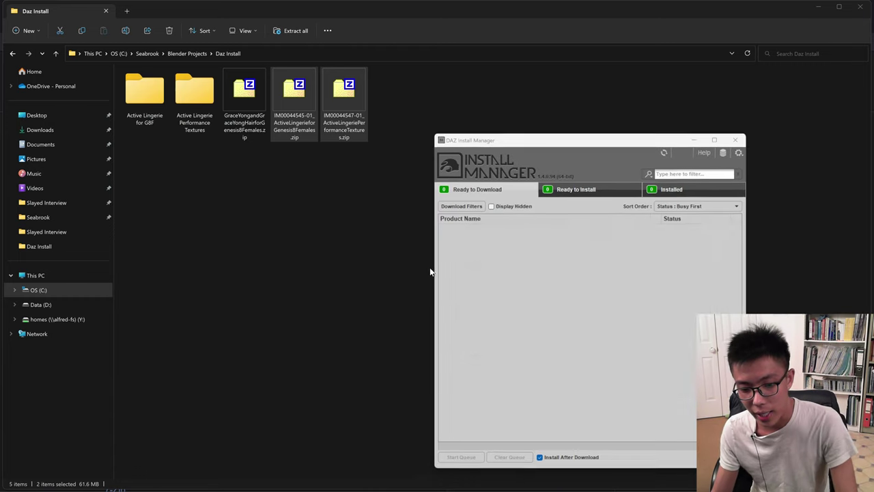
- Open the download options in the Advanced Settings and start browsing for the Package Archive folder
left_click(742, 153)
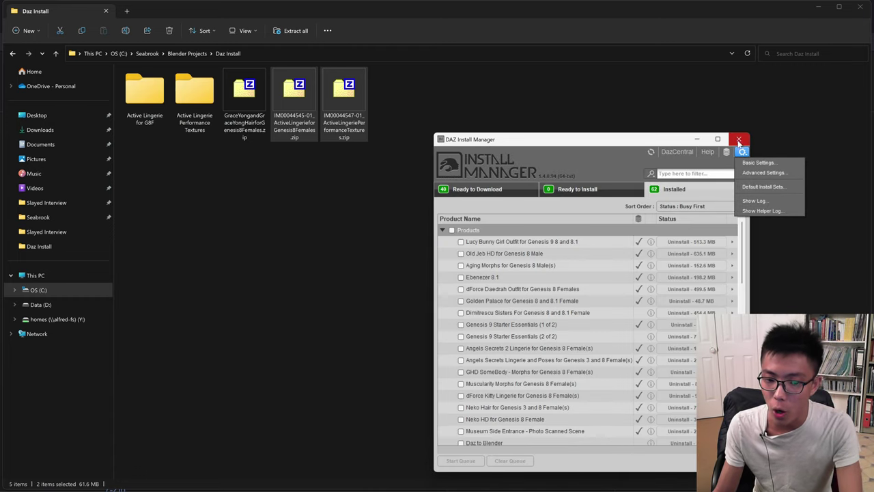
left_click(762, 172)
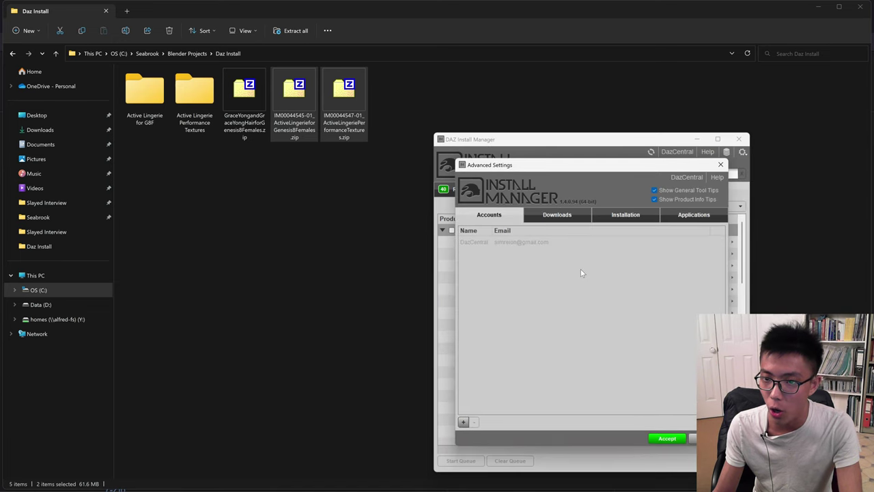
left_click(559, 215)
left_click(718, 231)
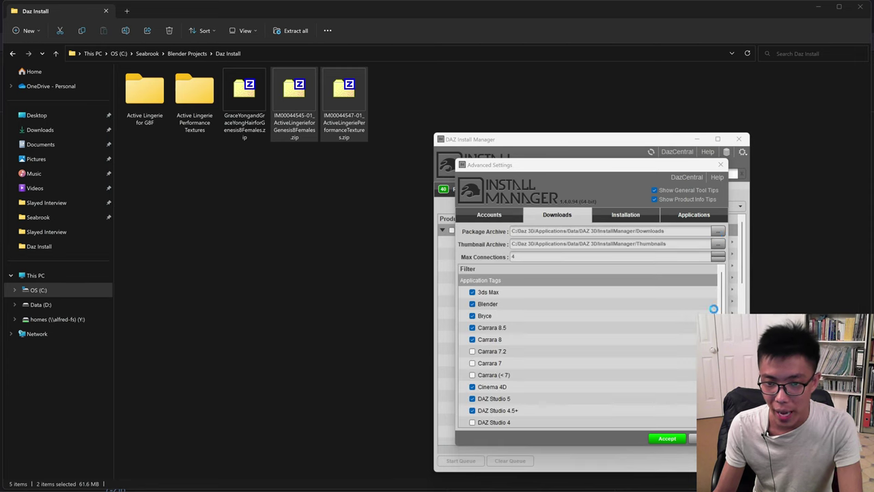
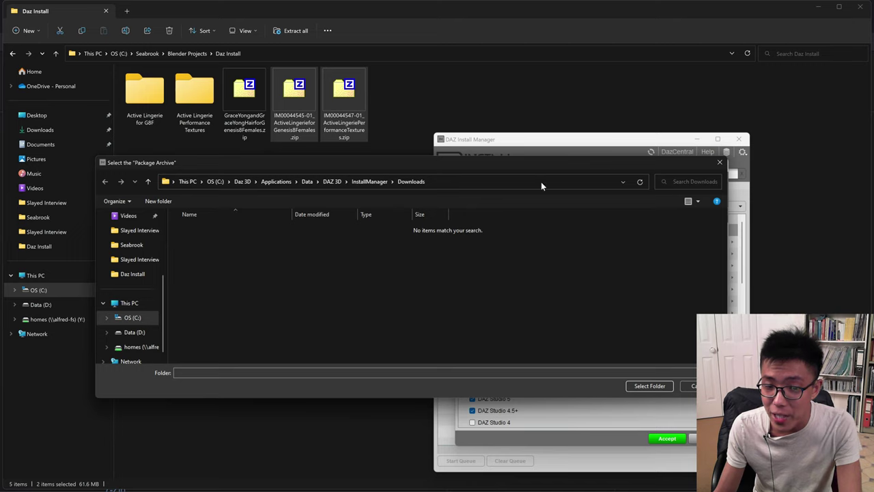
- Check the Package Archive folder's path and contents within InstallManager, leaving the folder choice unchanged
left_click(540, 182)
left_click(566, 265)
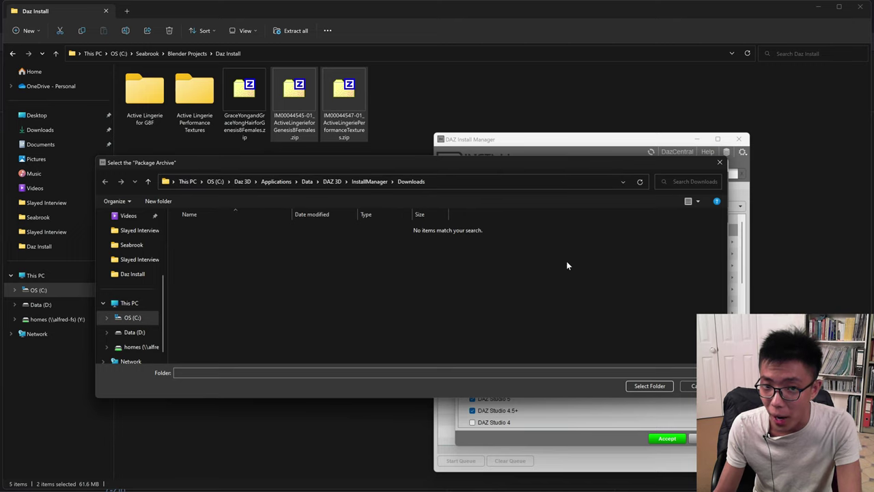
left_click(508, 183)
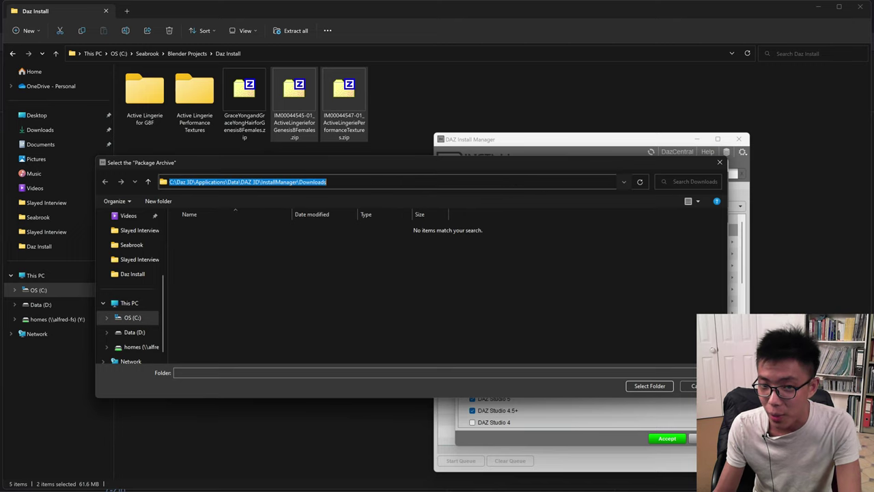
left_click(586, 317)
left_click(369, 181)
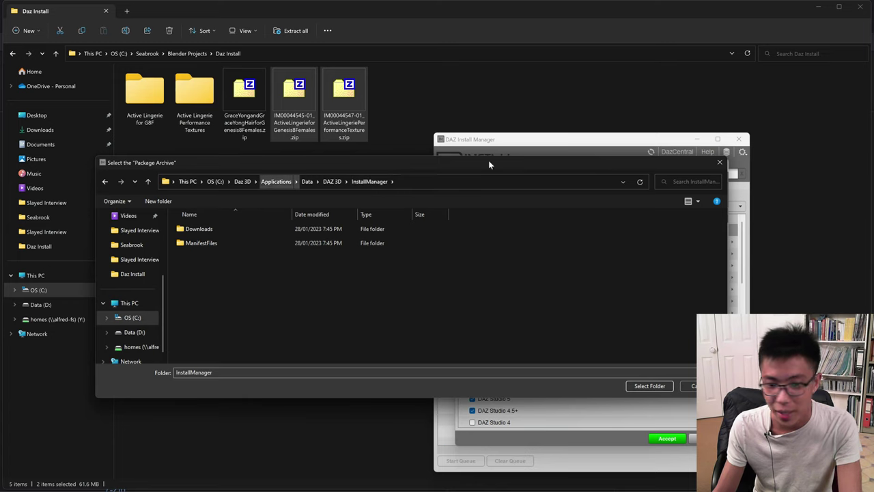
double_click(308, 230)
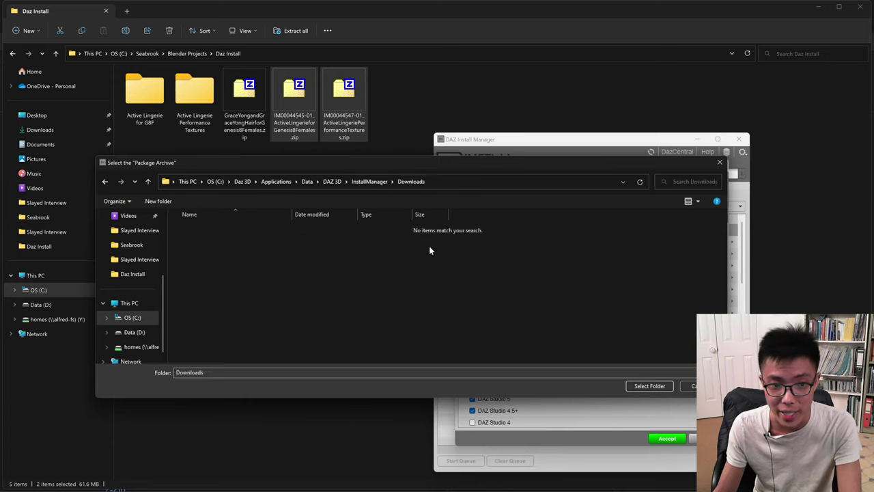
left_click(460, 177)
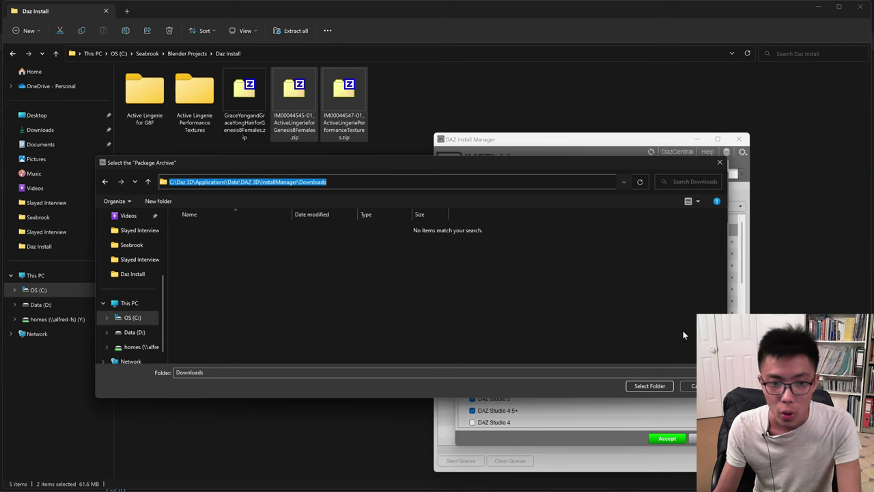
key("Escape")
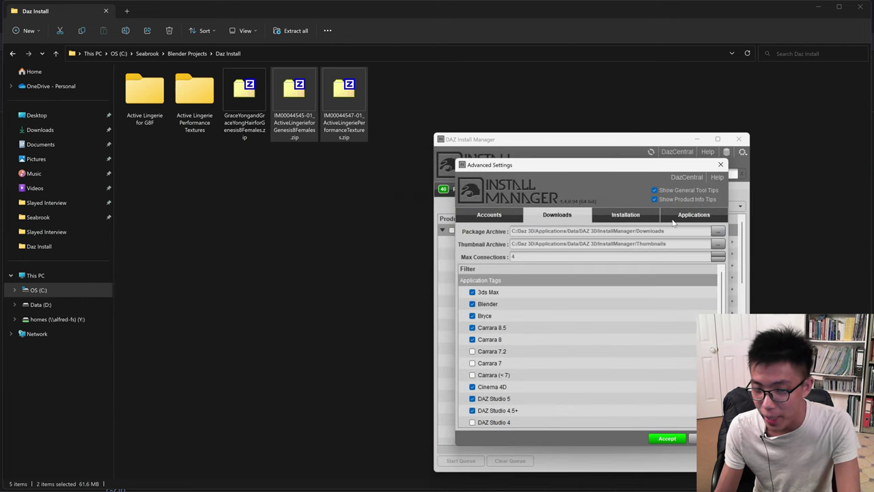
- Browse for the Package Archive folder again and copy its full path
left_click(718, 230)
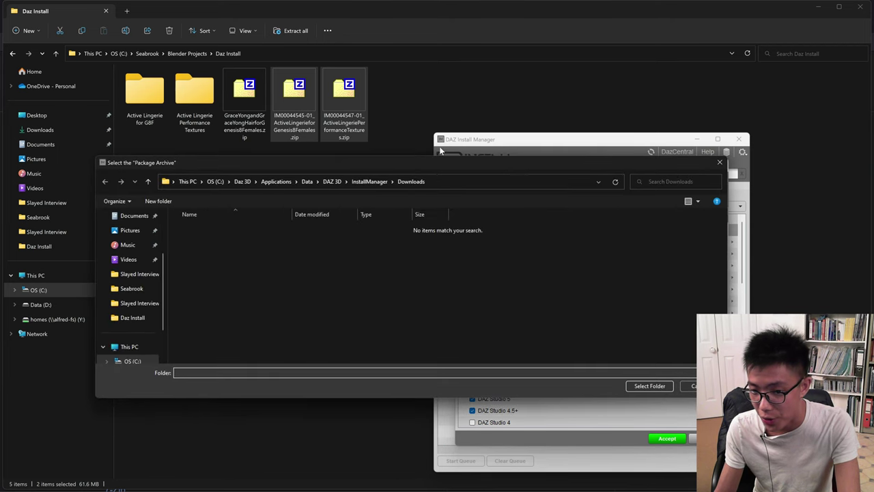
left_click(453, 176)
key("ctrl+c")
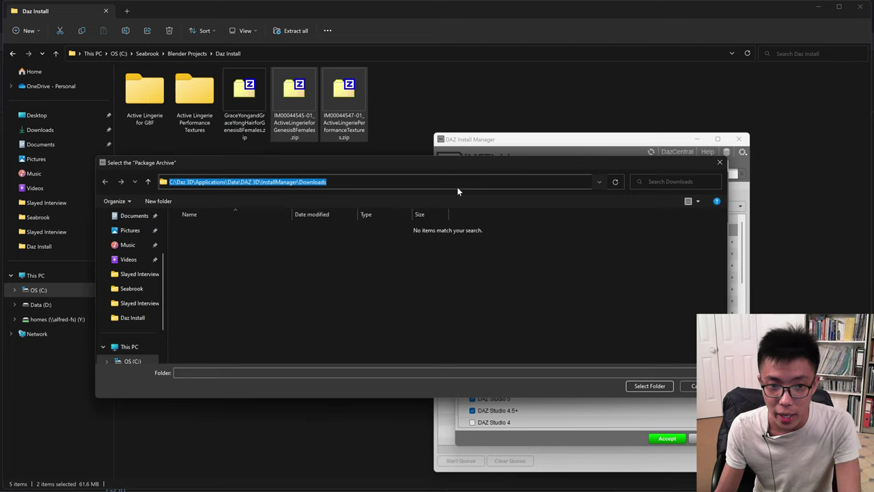
- Open the C: drive in a second File Explorer window and go to the copied path C:\Daz 3D\Applications\Data\DAZ 3D\InstallManager\Downloads
left_click(384, 80)
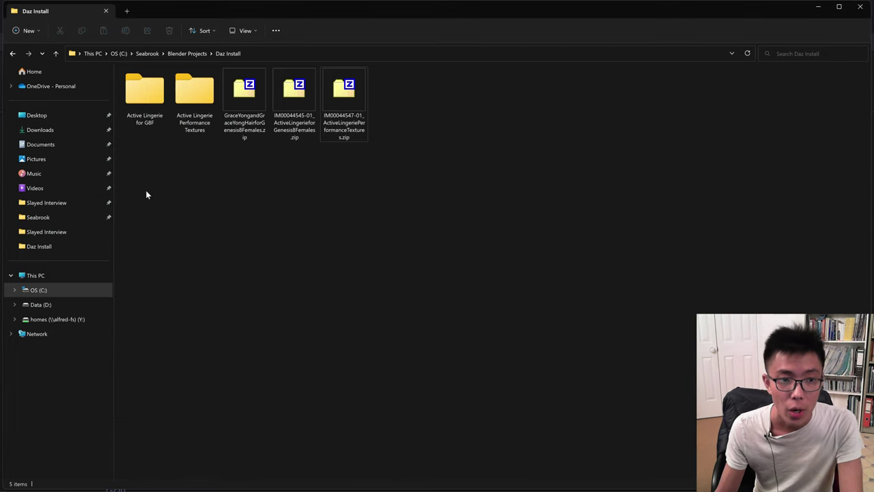
right_click(50, 292)
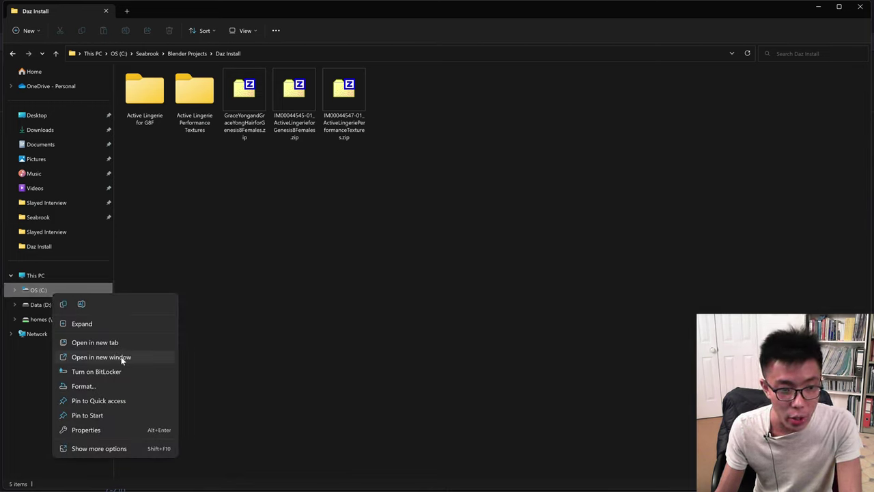
left_click(30, 295)
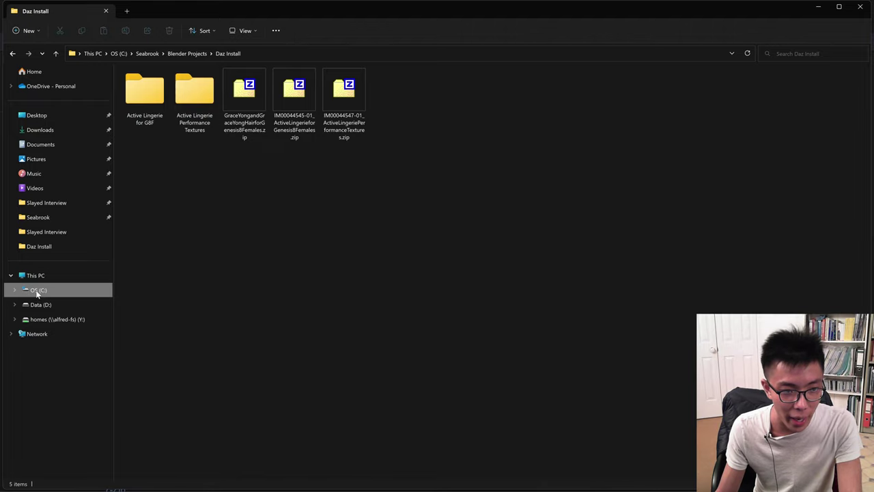
right_click(38, 292)
left_click(66, 356)
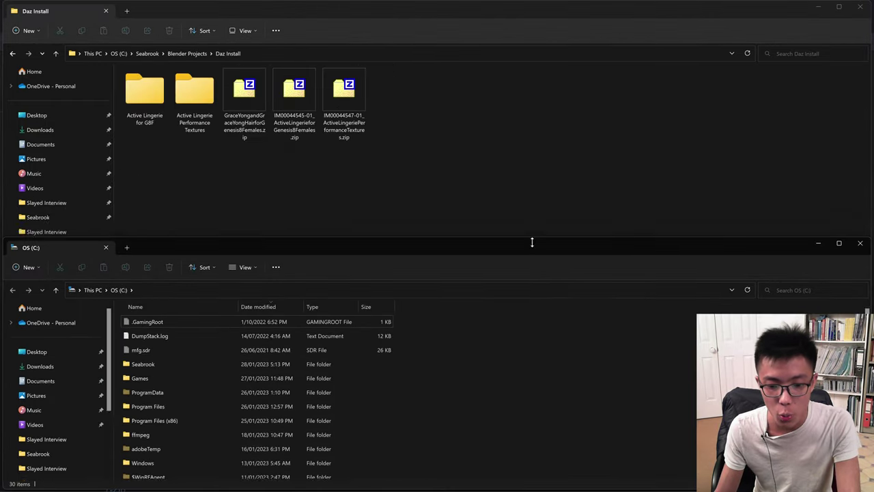
left_click_drag(532, 241, 547, 146)
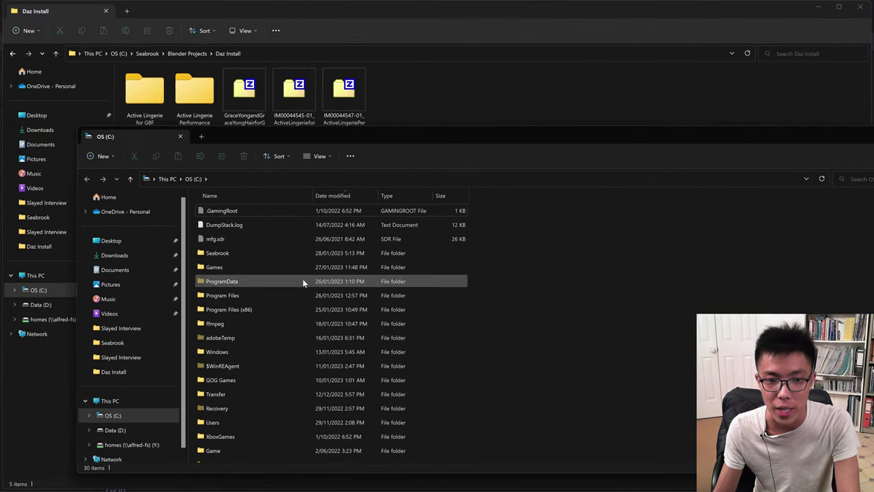
left_click(623, 181)
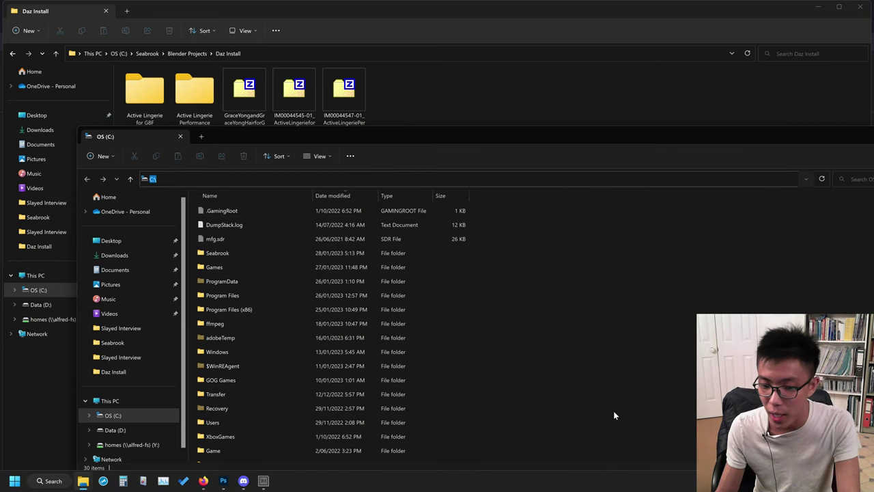
key("ctrl+v")
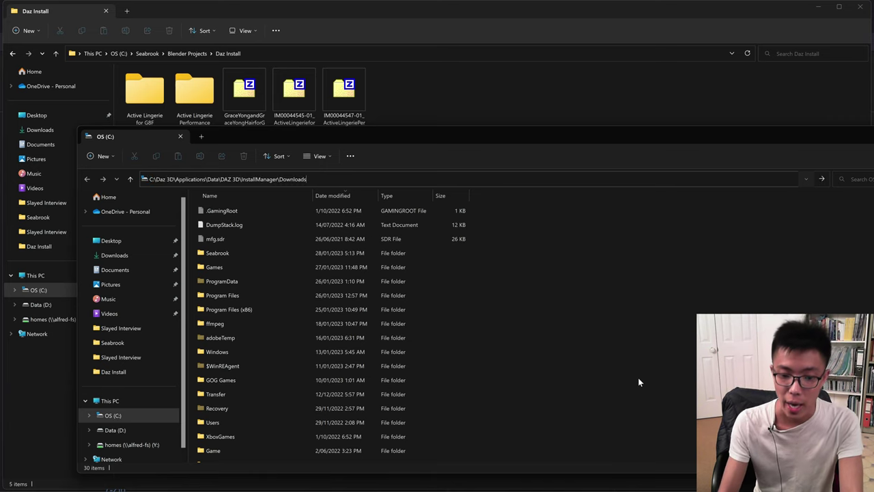
key("Return")
left_click_drag(354, 138, 418, 152)
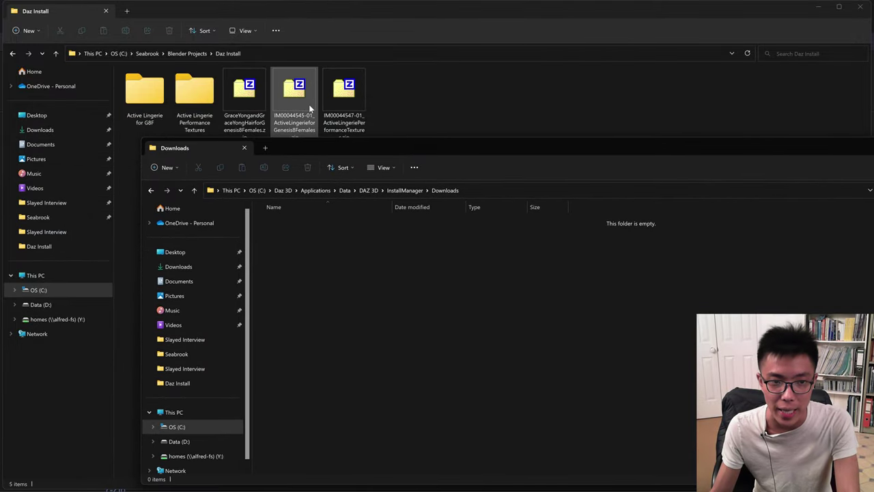
left_click(308, 104)
left_click(342, 111, "ctrl")
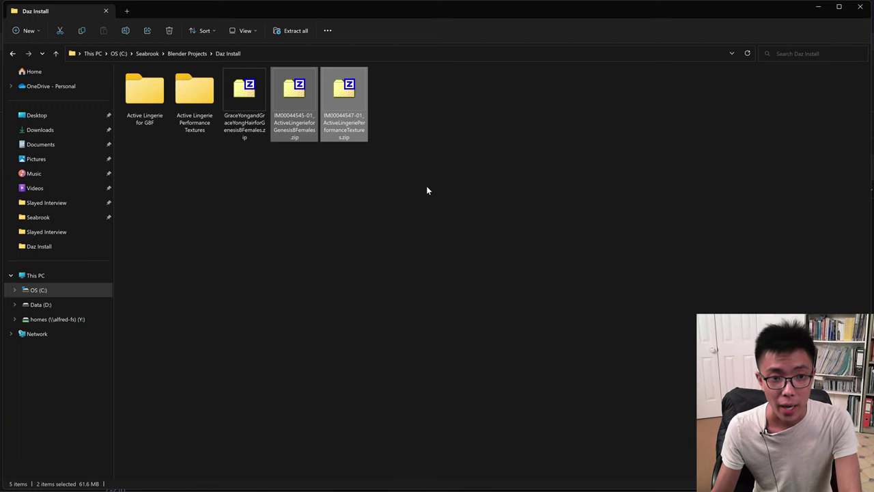
key("ctrl+x")
key("alt+Tab")
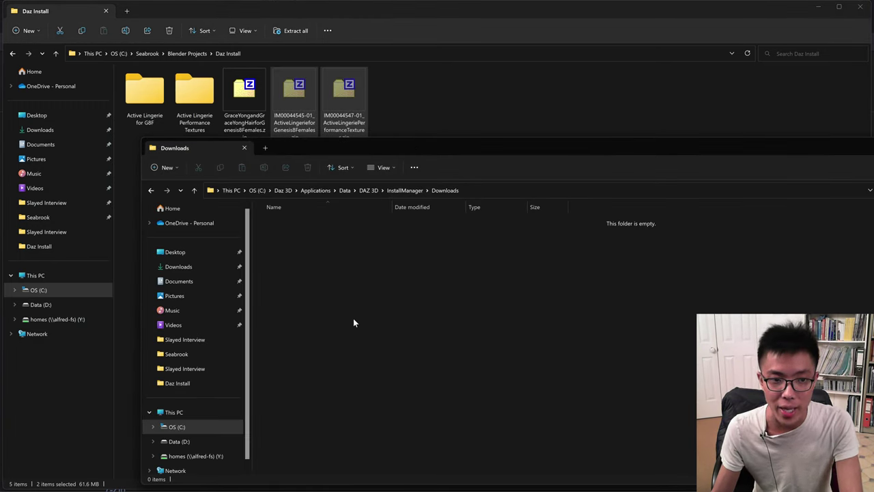
key("ctrl+v")
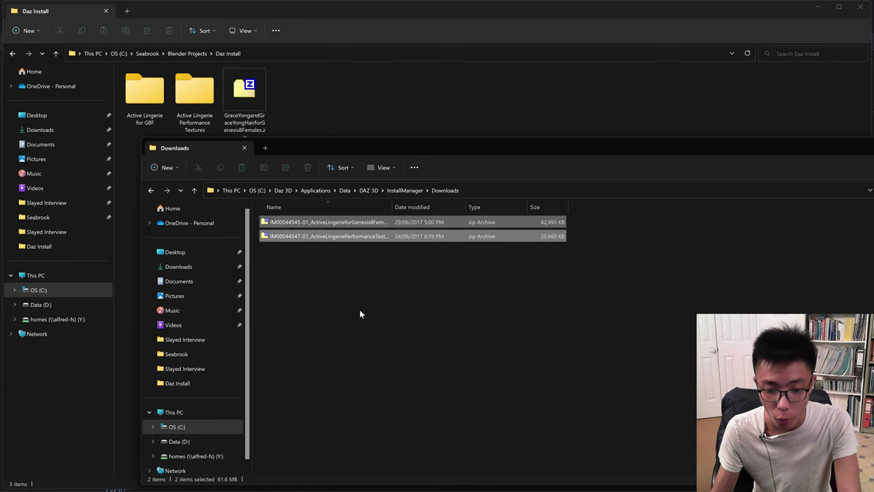
left_click(388, 302)
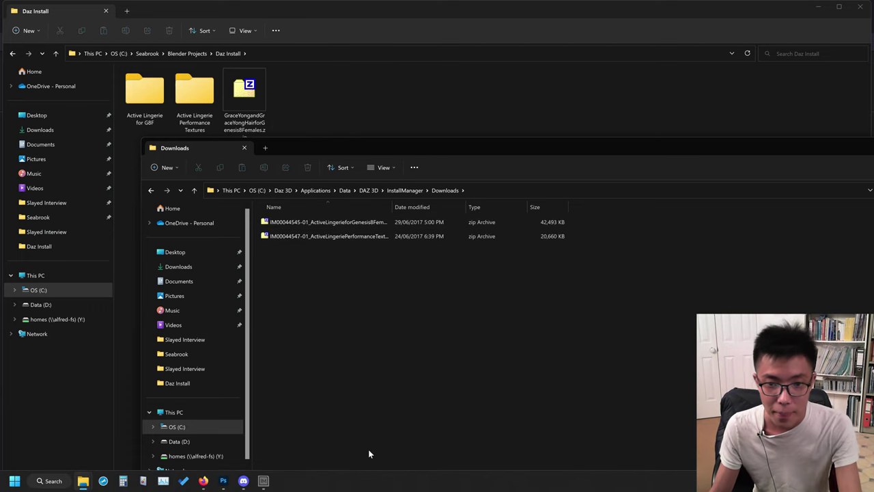
- Return to DAZ Install Manager and close the Package Archive folder browser and the Advanced Settings
left_click(263, 481)
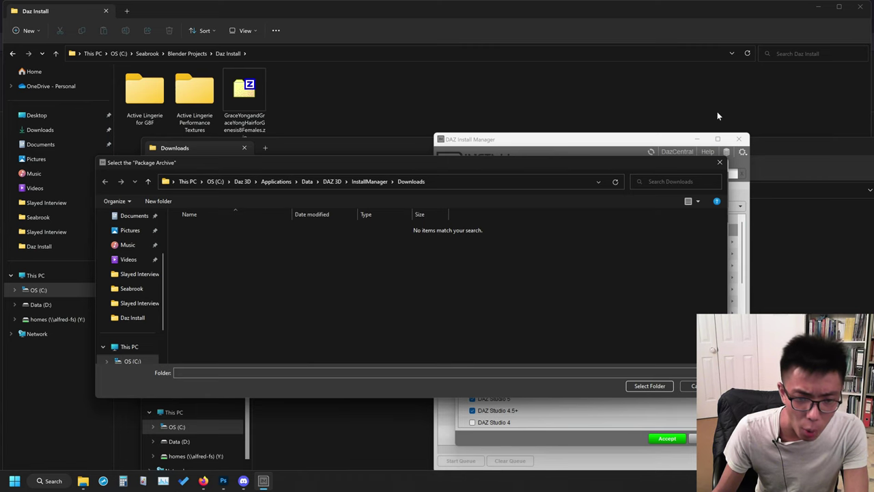
left_click(719, 162)
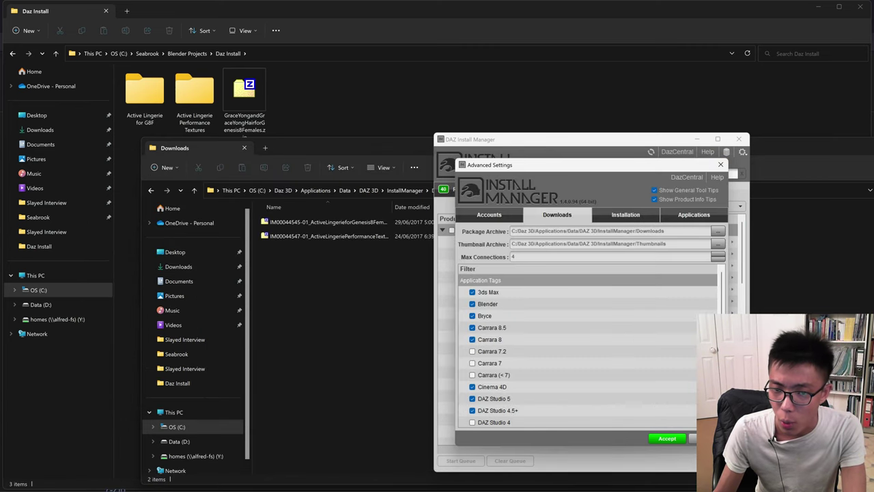
left_click(703, 437)
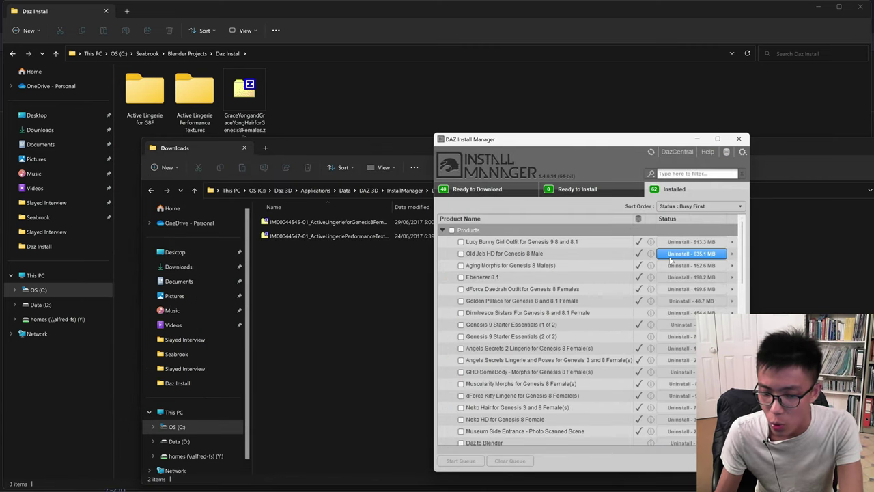
- Refresh the package lists and install both Active Lingerie packages that are ready to install
left_click(651, 152)
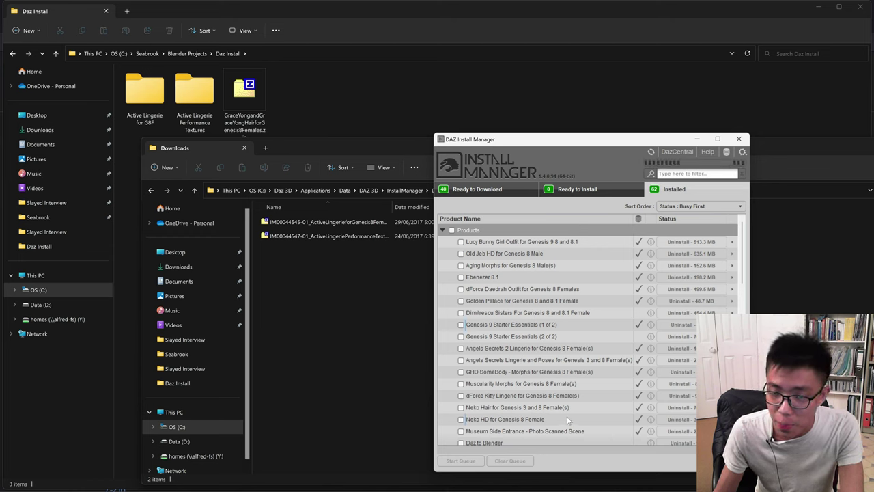
left_click(570, 194)
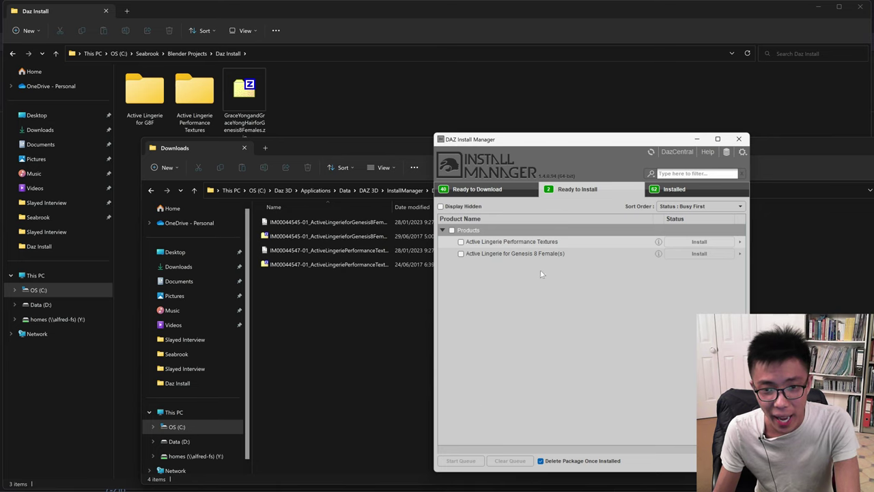
left_click(452, 231)
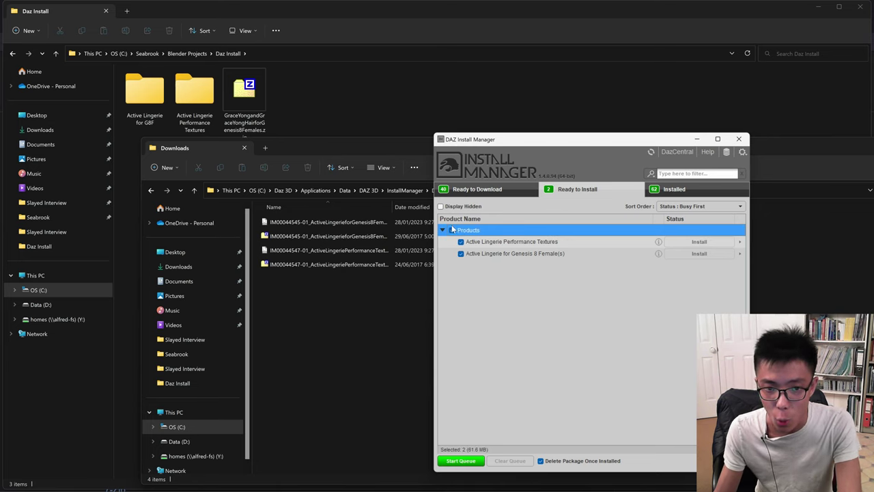
left_click(461, 460)
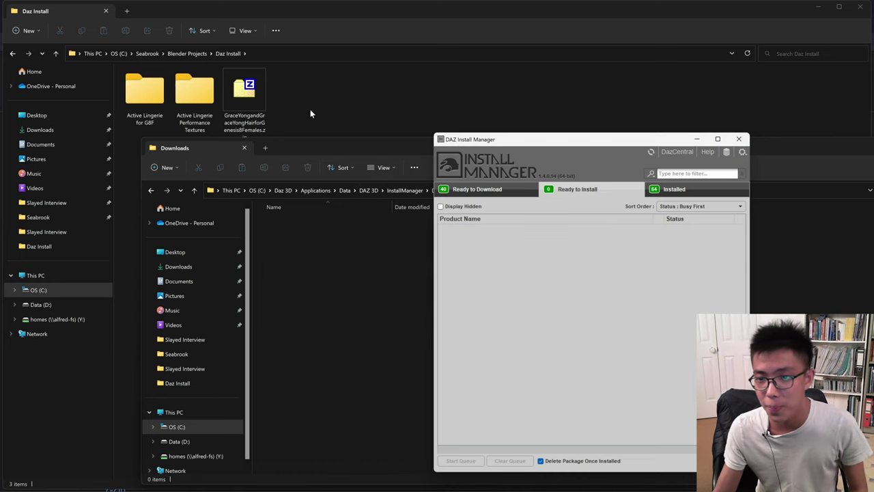
- Inspect the top-level contents of GraceYongandGraceYongHairforGenesis8Females.zip in the Daz Install folder and close the archive
left_click(332, 93)
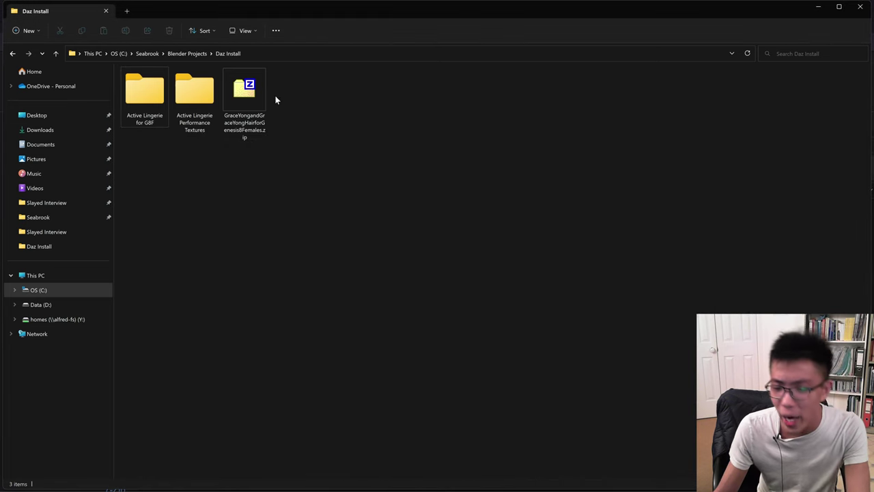
double_click(256, 94)
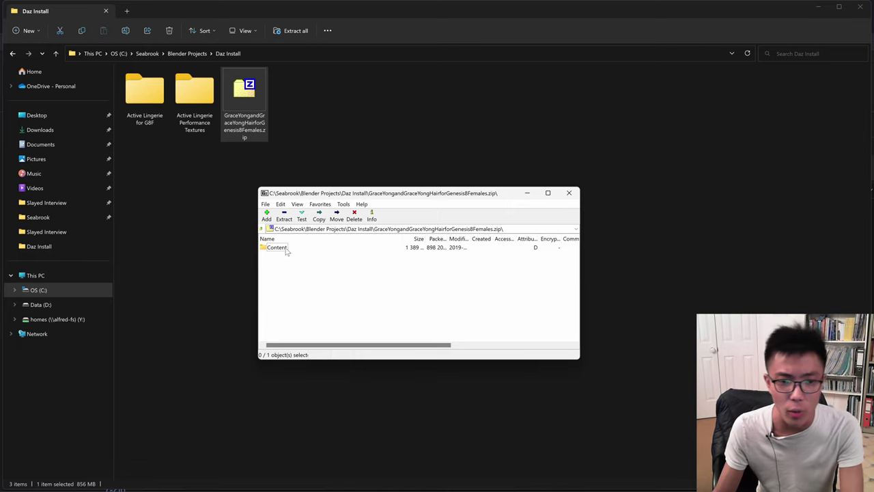
left_click(569, 193)
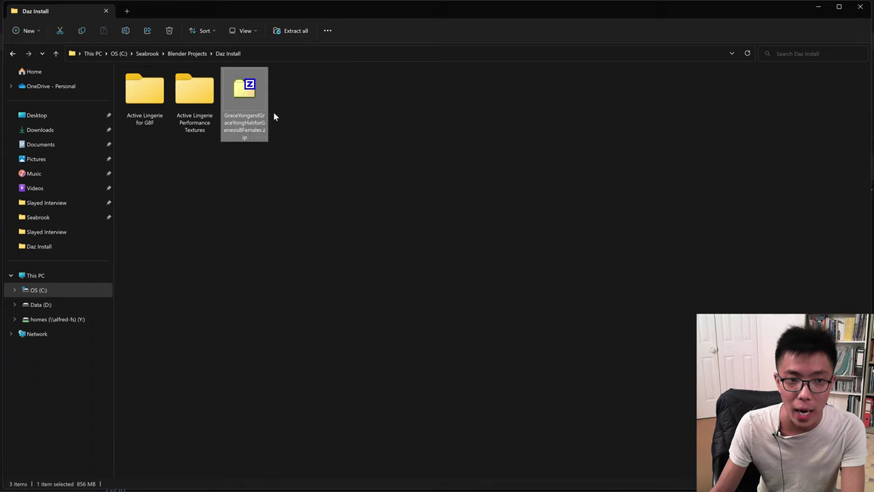
- Create a folder named "Grace Yong" in the Daz Install folder
right_click(308, 121)
mouse_move(364, 195)
left_click(472, 191)
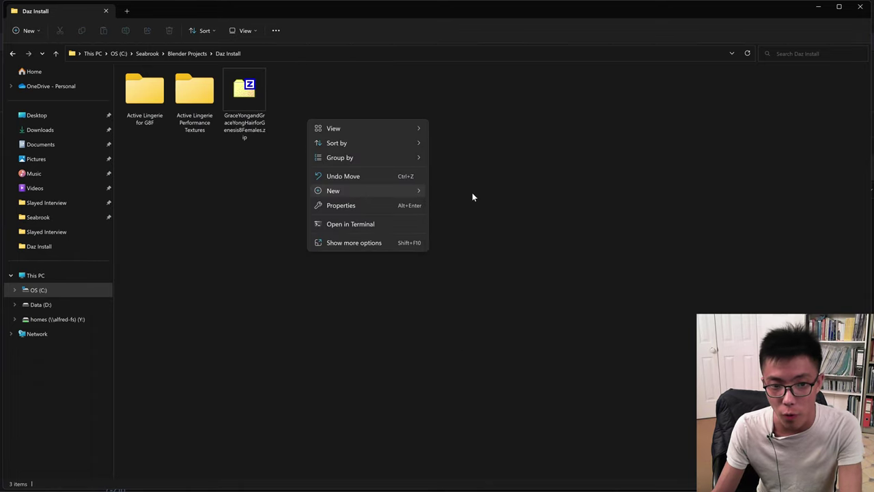
type("Grace Yong")
key("Return")
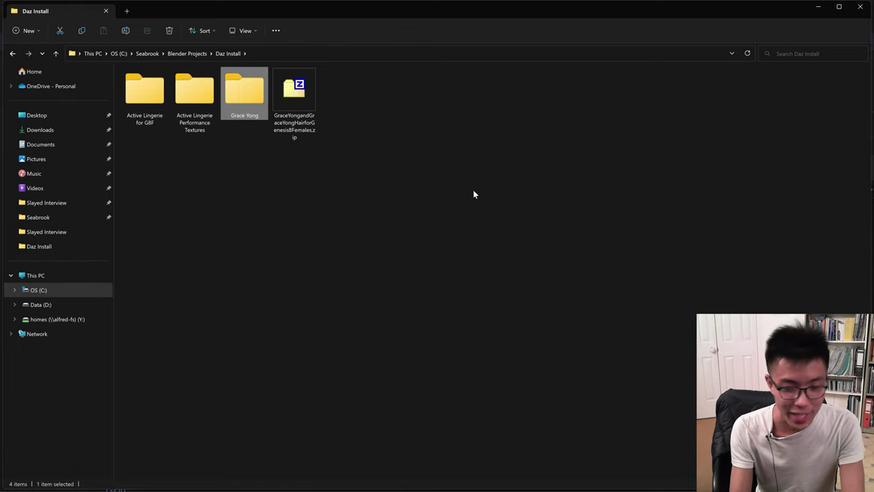
- Move GraceYongandGraceYongHairforGenesis8Females.zip into the Grace Yong folder
left_click(311, 105)
key("ctrl+x")
left_click(243, 104)
double_click(242, 104)
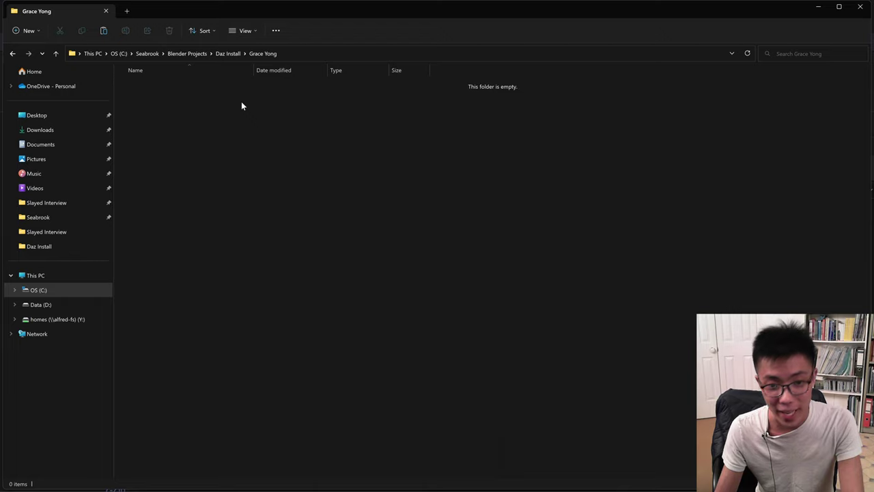
key("ctrl+v")
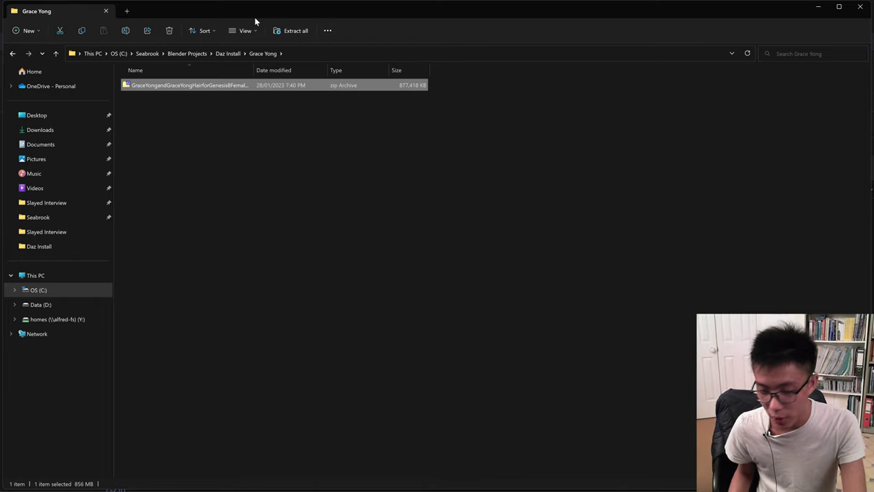
- Extract GraceYongandGraceYongHairforGenesis8Females.zip directly into the Grace Yong folder with 7-Zip
right_click(219, 87)
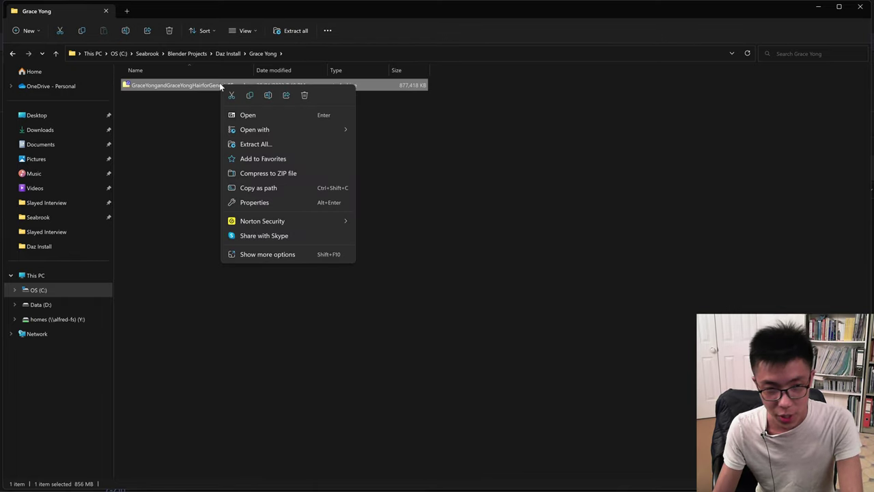
left_click(256, 254)
mouse_move(335, 302)
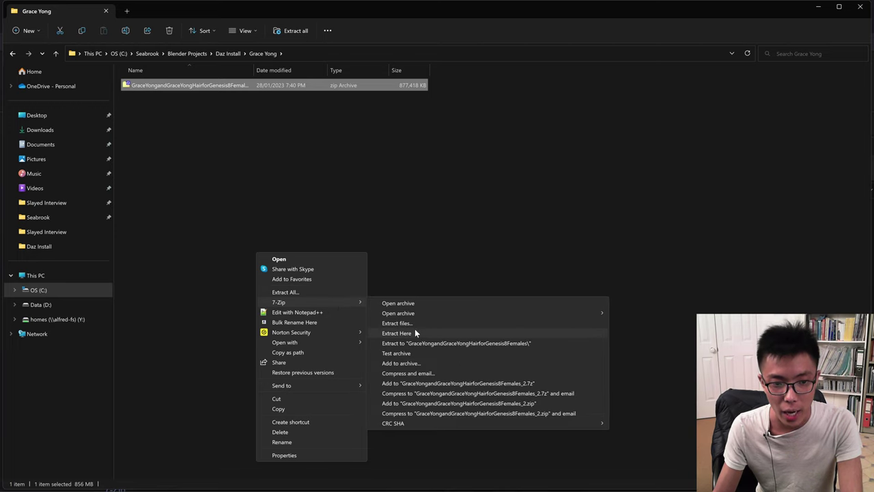
left_click(410, 332)
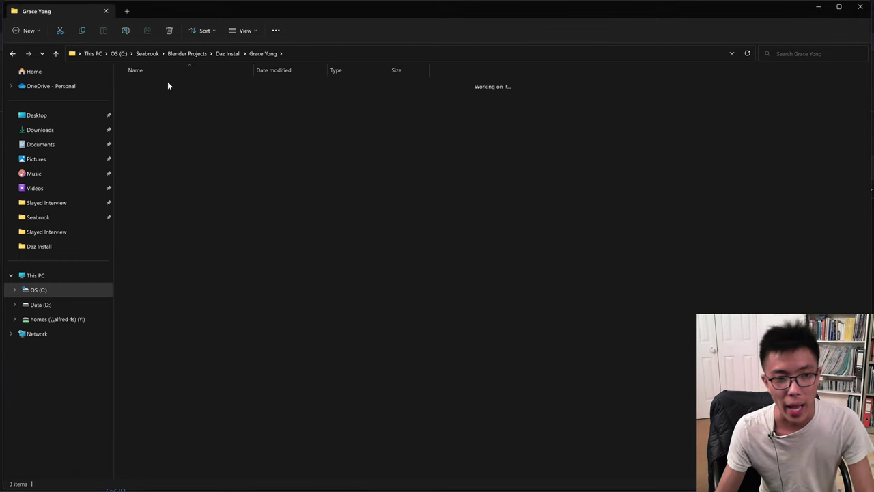
double_click(167, 85)
left_click(262, 54)
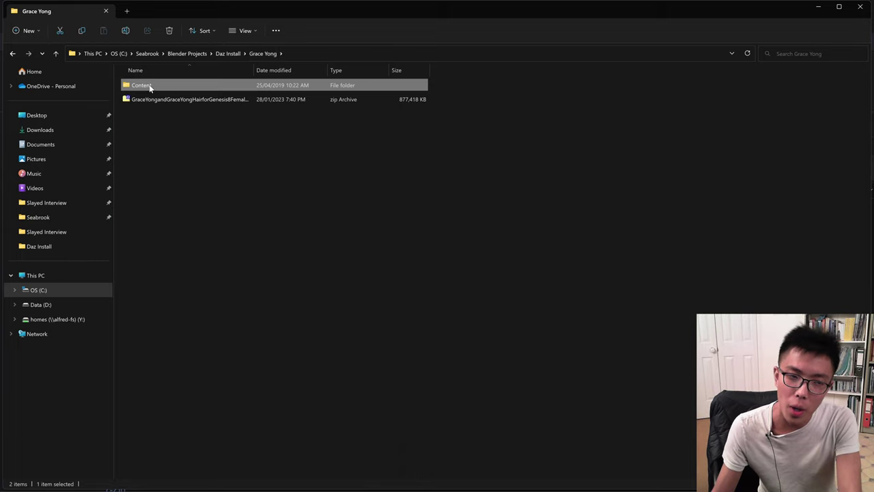
double_click(201, 82)
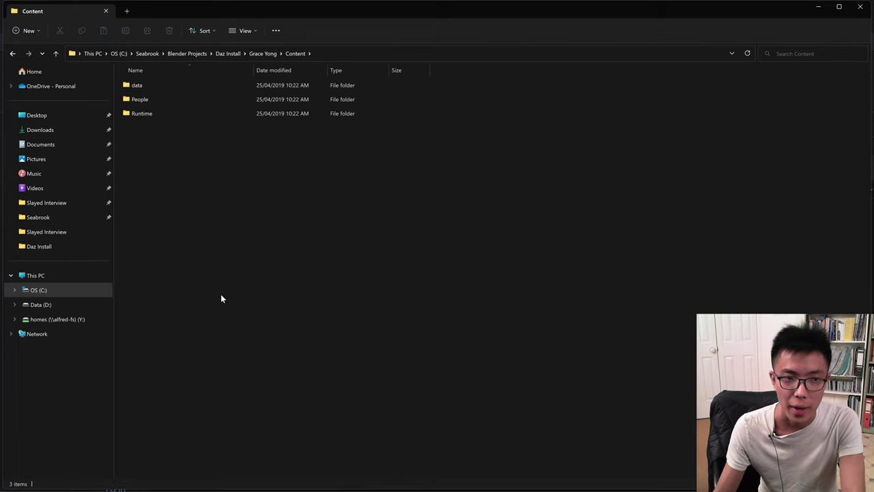
left_click_drag(221, 296, 191, 85)
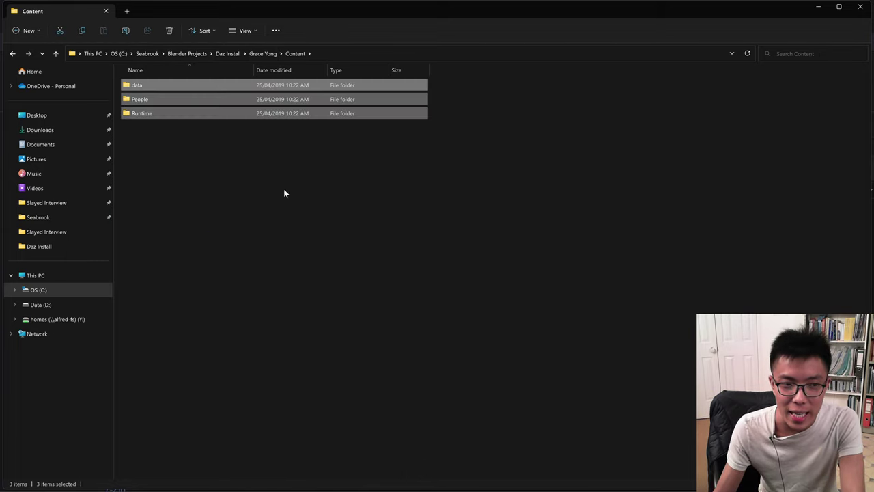
left_click(298, 343)
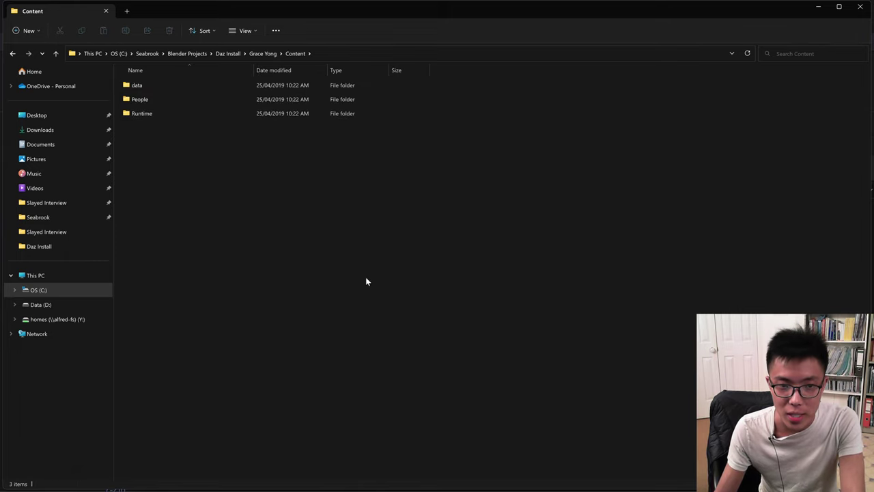
- Launch DAZ Studio 4.21 and dismiss the Welcome dialog without connecting to an account
key("super")
type("daz")
left_click(80, 291)
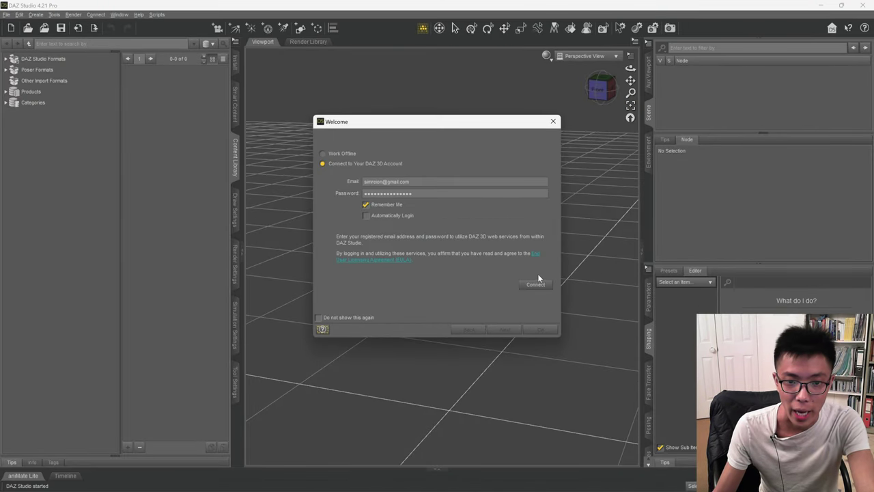
left_click(552, 122)
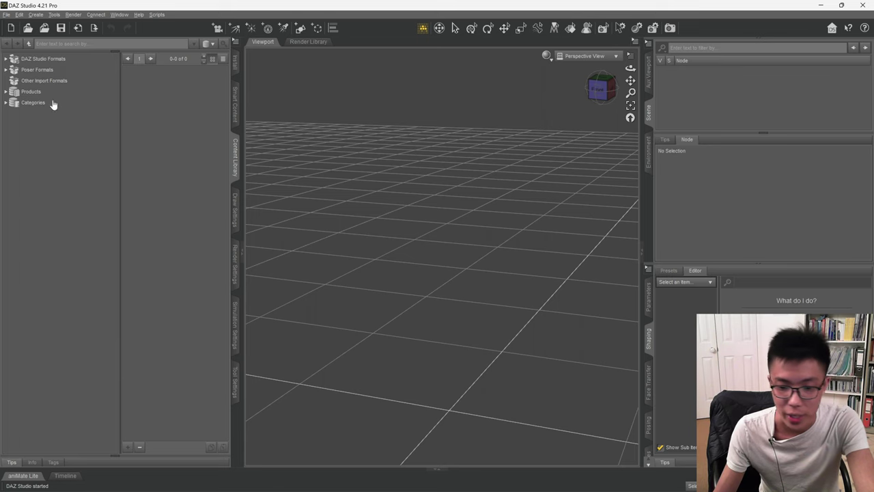
- Examine both My DAZ 3D Library entries under DAZ Studio Formats, including the Genesis 8 Female folder under People
left_click(6, 59)
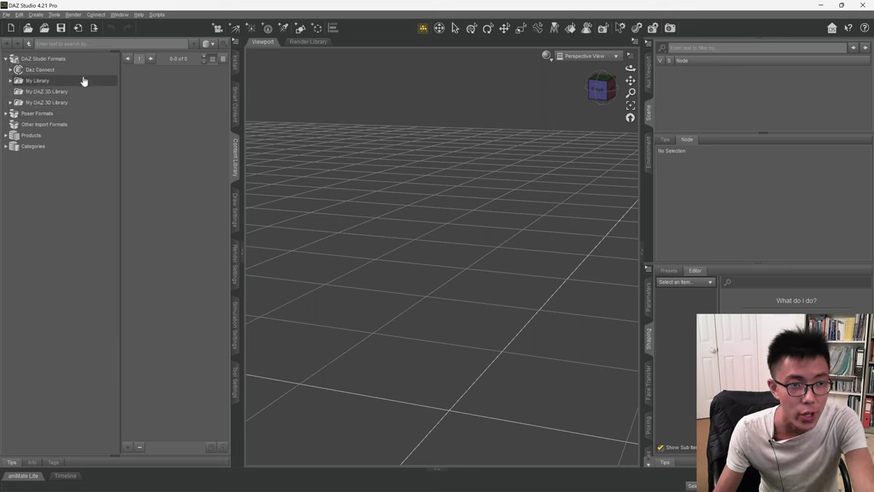
left_click(39, 102)
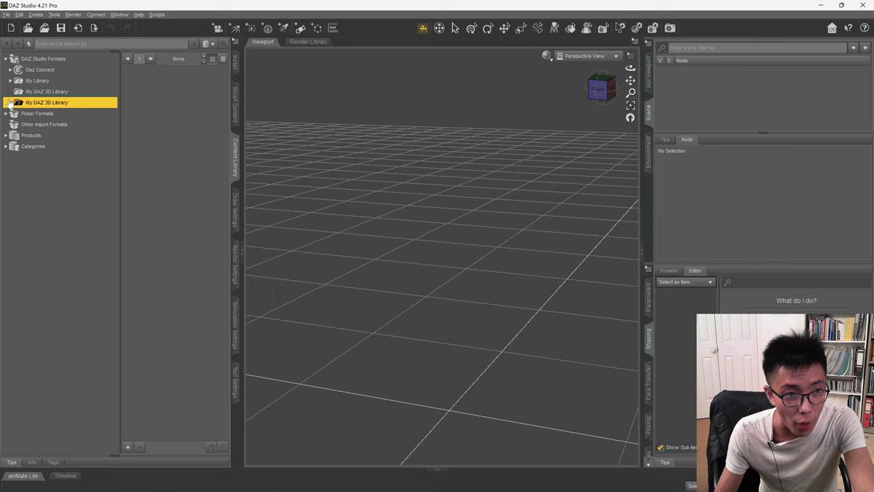
left_click(10, 103)
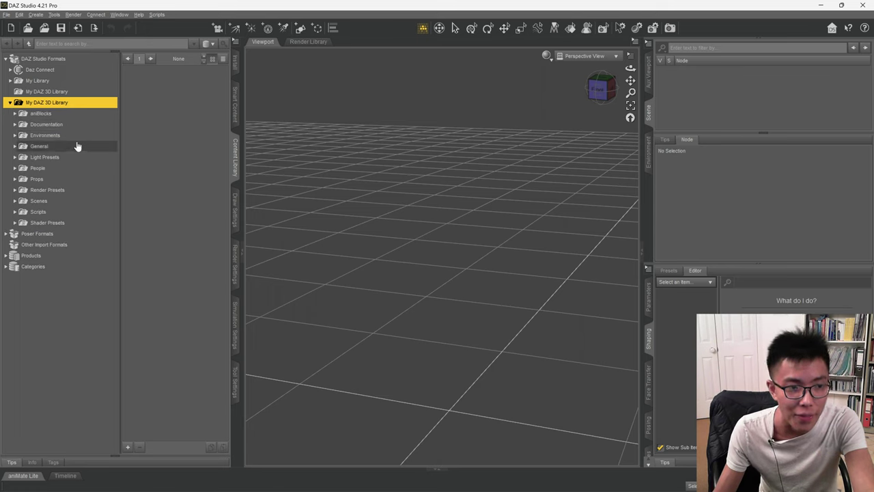
left_click(37, 91)
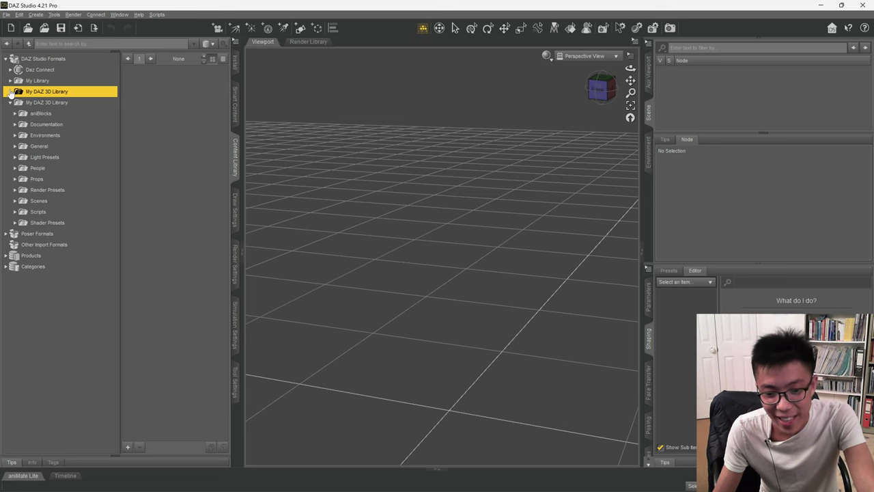
left_click(17, 102)
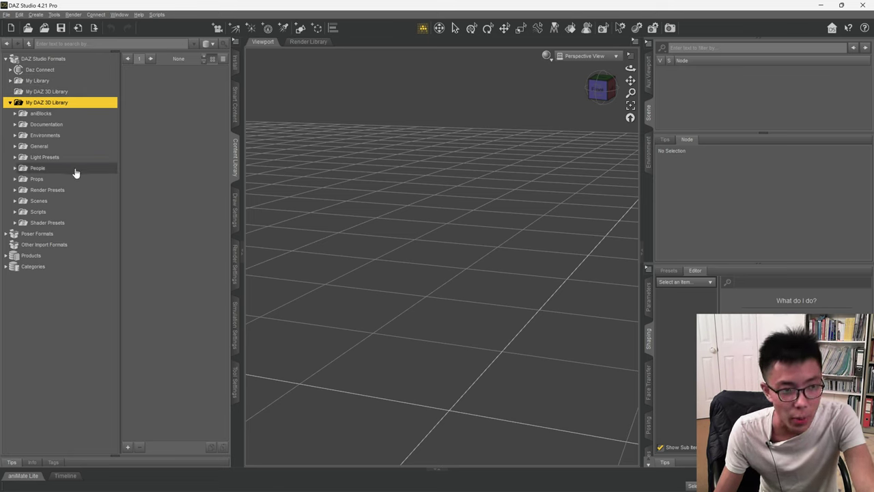
left_click(15, 168)
left_click(49, 190)
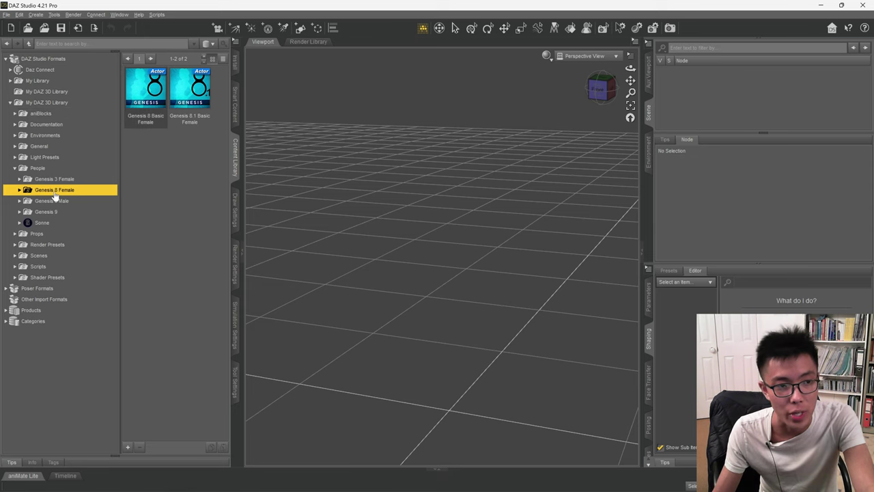
left_click(22, 102)
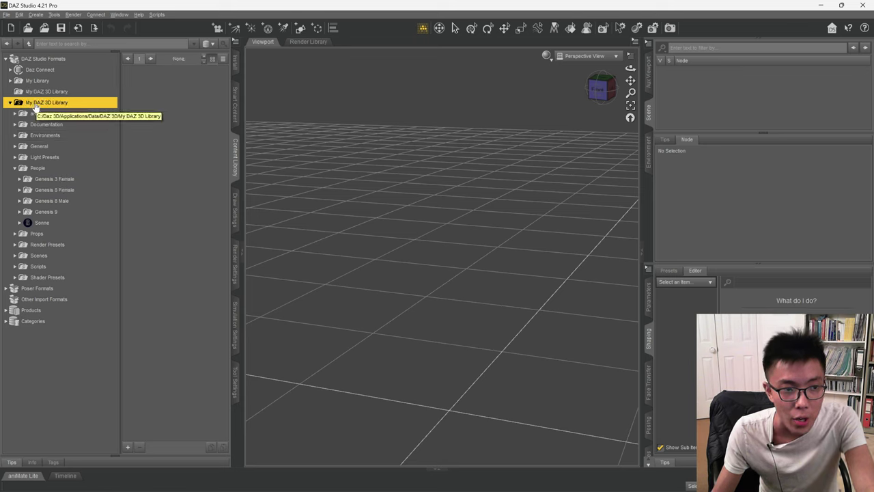
- Open the disk location of the My DAZ 3D Library entry that contains the People folder in File Explorer
right_click(35, 107)
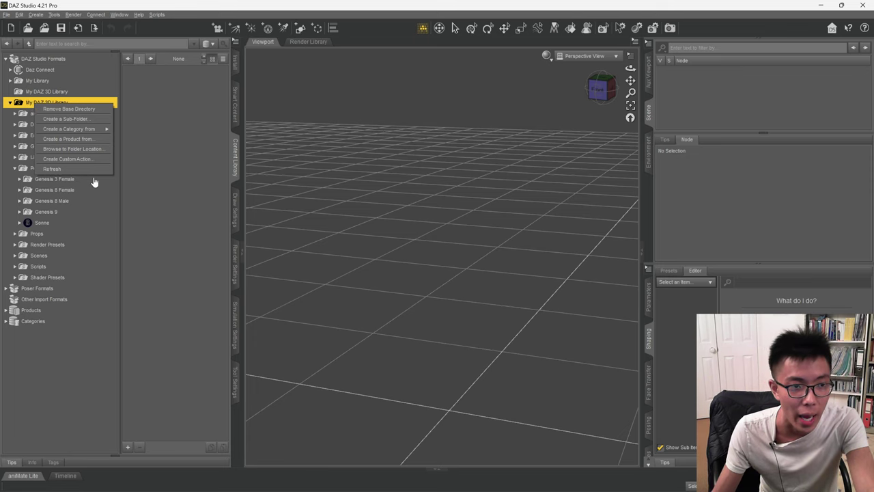
left_click(95, 148)
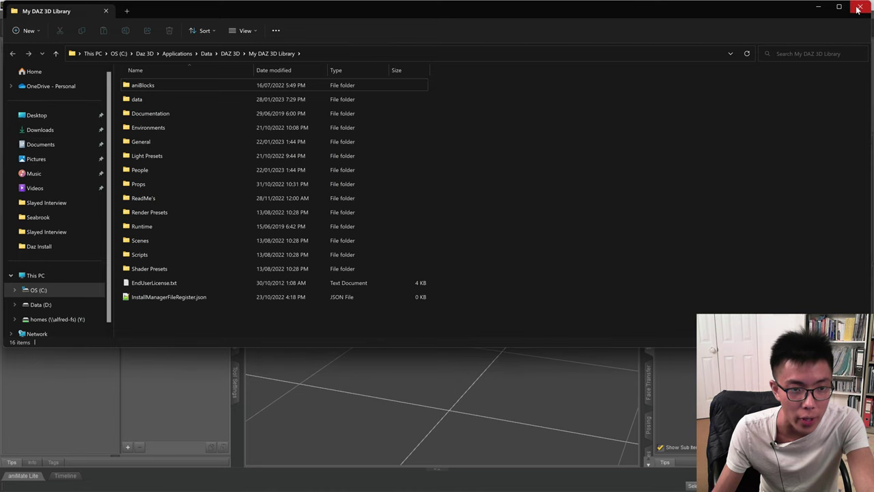
left_click(857, 9)
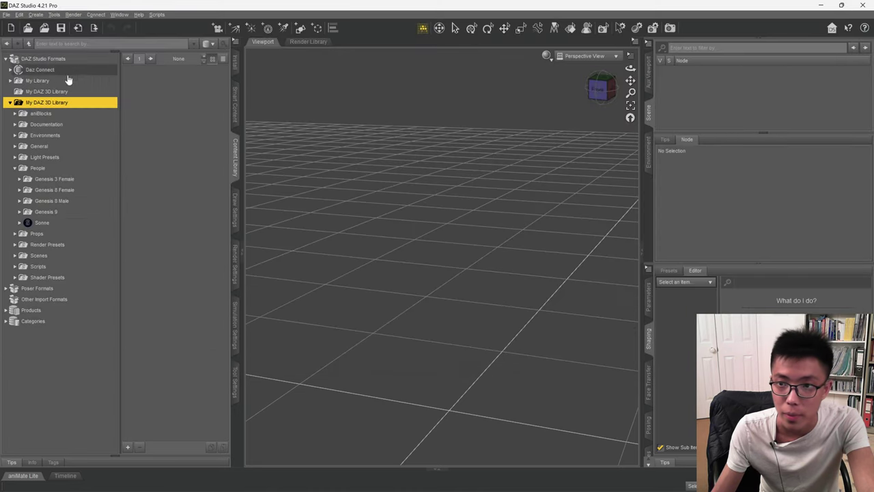
right_click(60, 103)
left_click(83, 149)
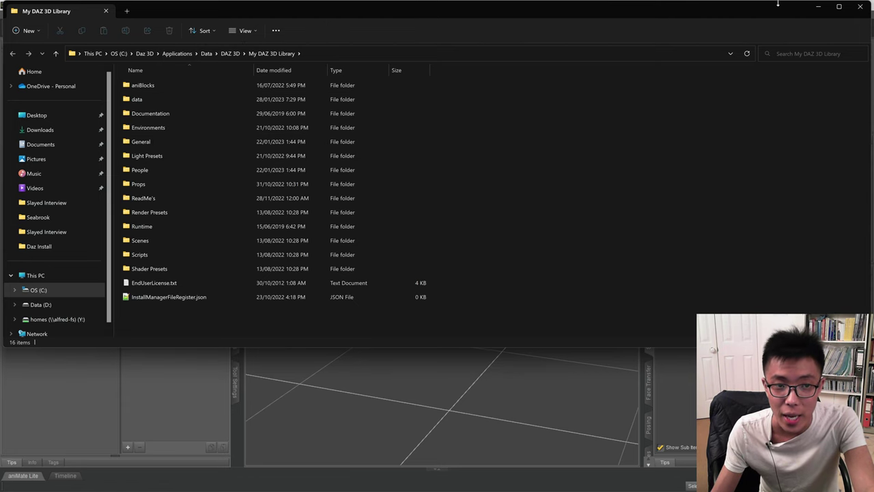
- Arrange the Content and My DAZ 3D Library folder windows side by side, shrinking the Content window
left_click_drag(777, 5, 759, 86)
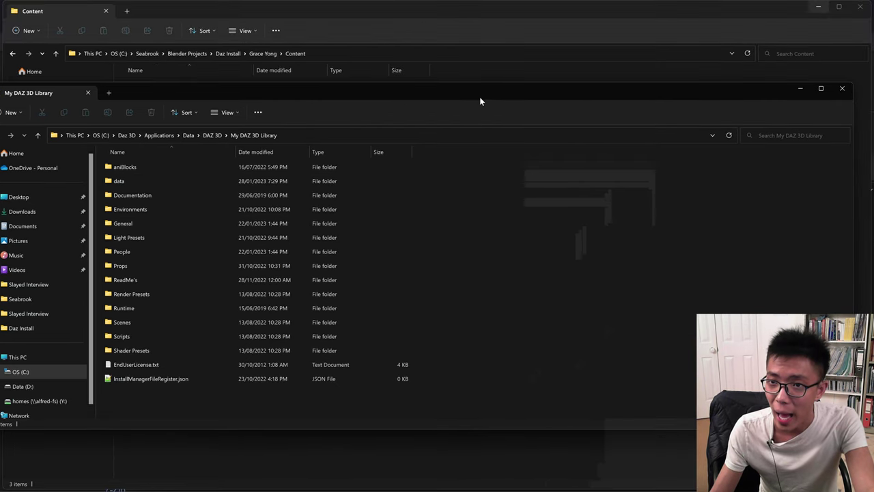
left_click_drag(426, 86, 686, 119)
left_click(172, 85)
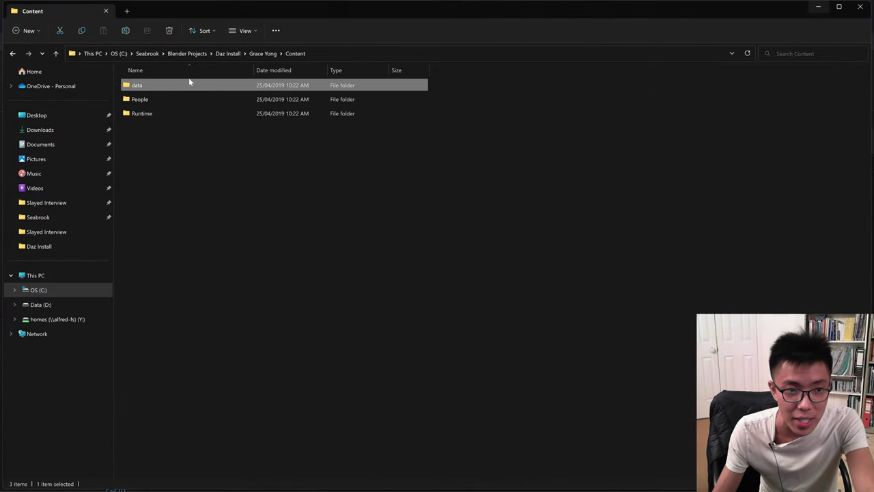
left_click_drag(822, 8, 822, 83)
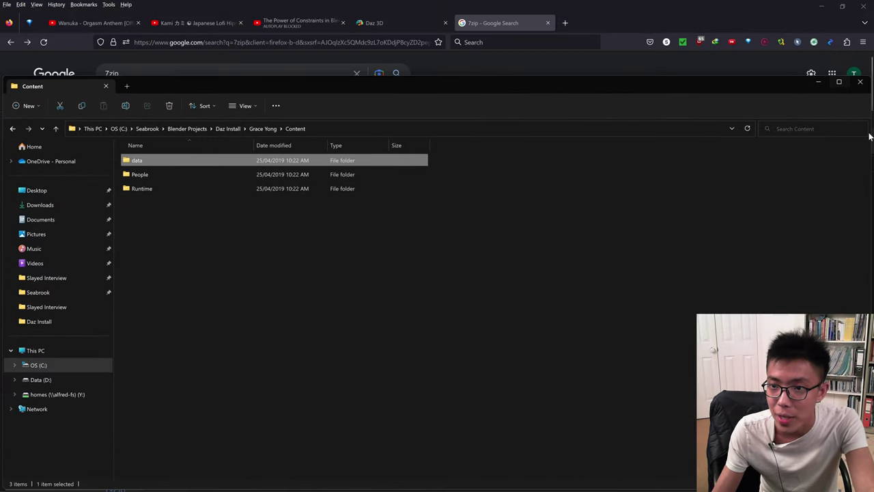
left_click_drag(868, 138, 274, 247)
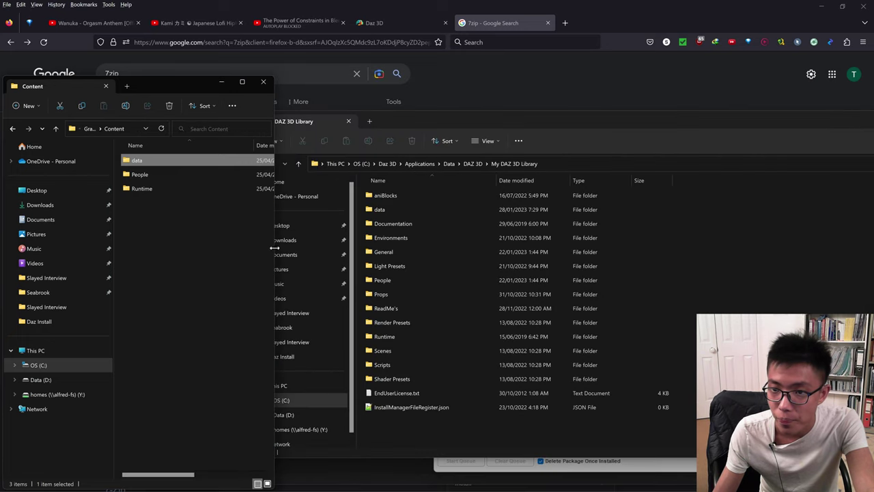
left_click(388, 146)
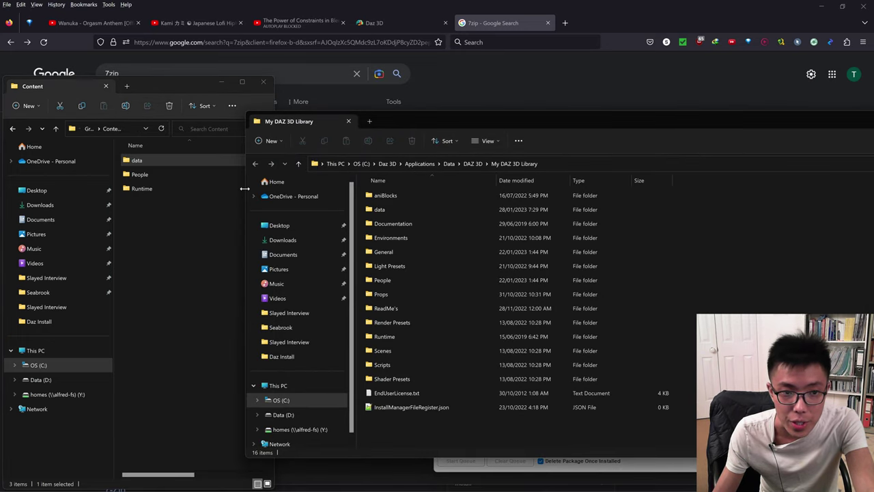
left_click_drag(242, 189, 343, 225)
left_click_drag(159, 87, 231, 93)
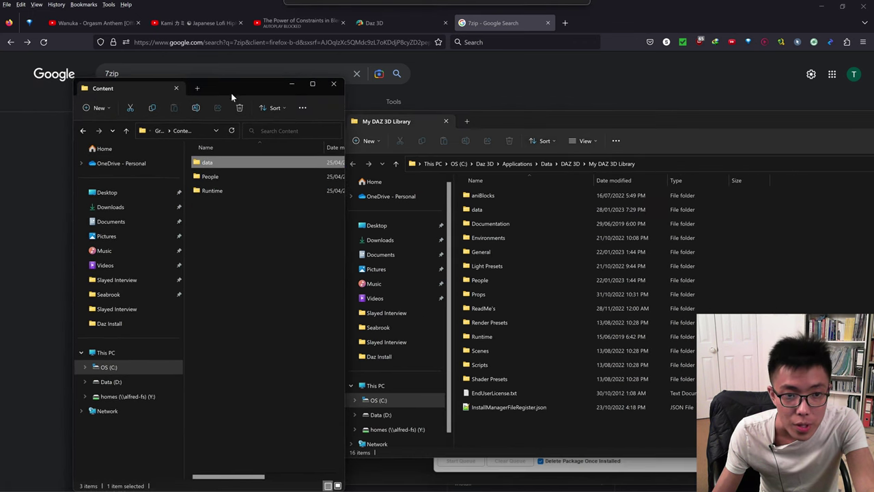
- Compare the data, People and Runtime folders in Content with their counterparts in My DAZ 3D Library
left_click(501, 212)
left_click(269, 163)
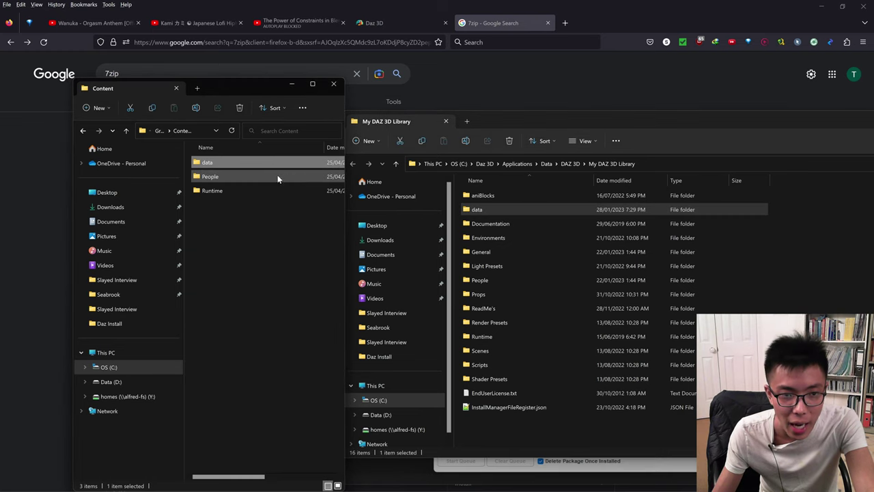
left_click_drag(253, 247, 499, 211)
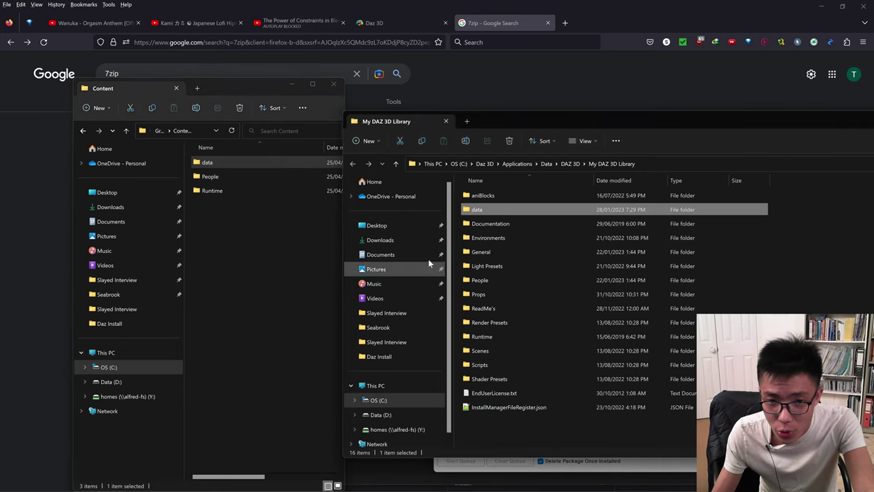
left_click(212, 177)
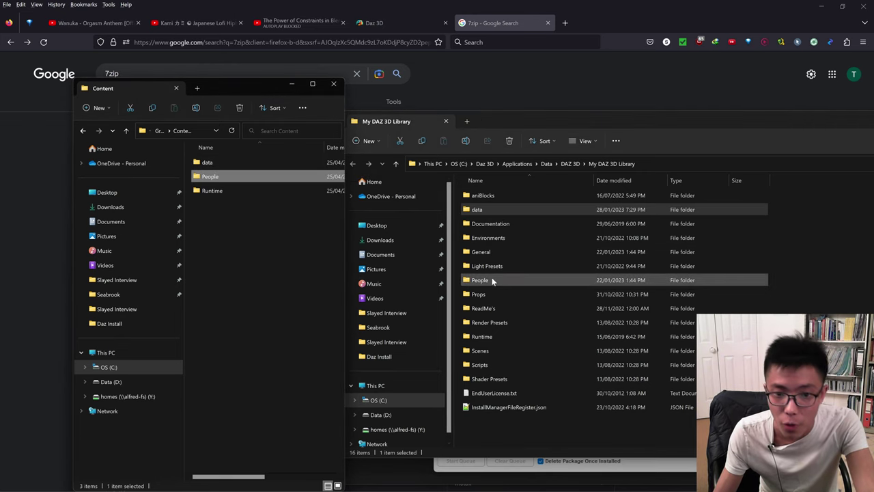
left_click(492, 279)
left_click(243, 185)
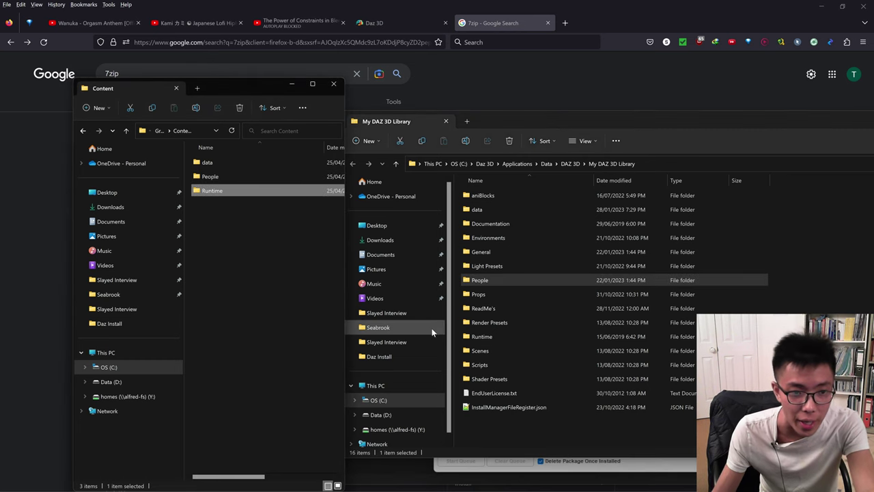
left_click(522, 336)
- Copy the data, People and Runtime folders from Content into the My DAZ 3D Library folder
left_click_drag(220, 374, 205, 133)
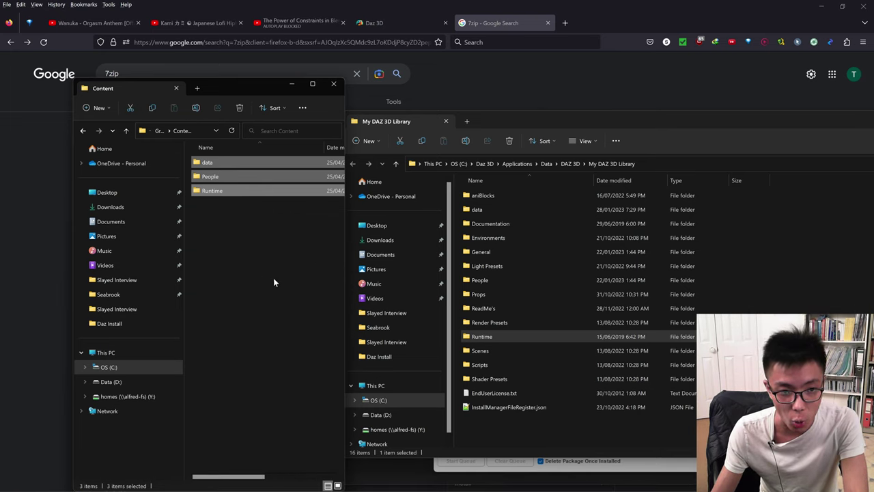
left_click(573, 427)
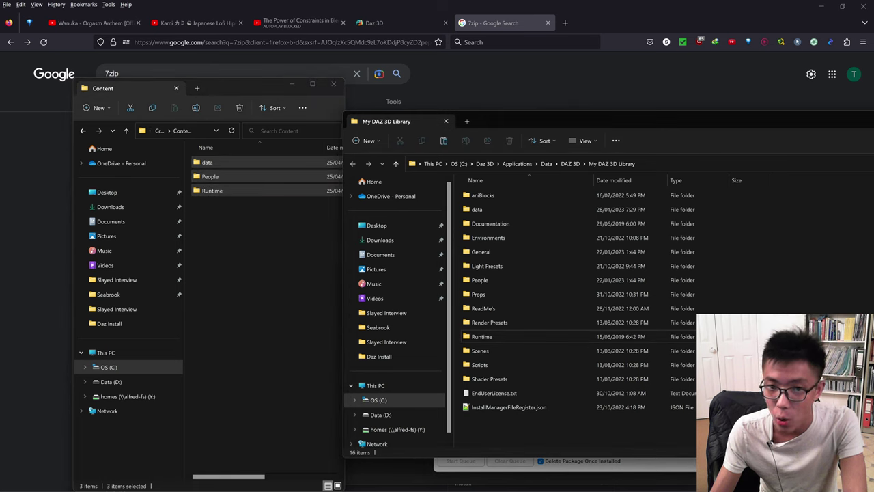
key("ctrl+v")
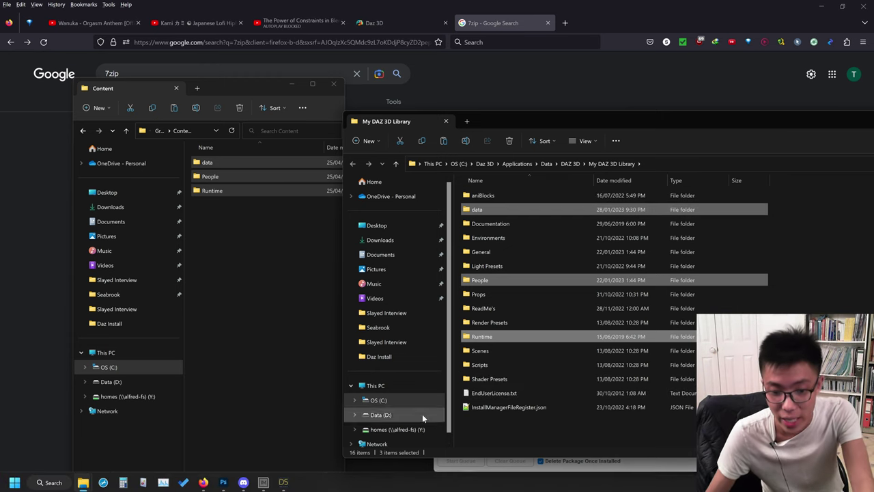
- Close DAZ Studio and launch DAZ Studio 4.21 again to reload the content library
left_click(284, 482)
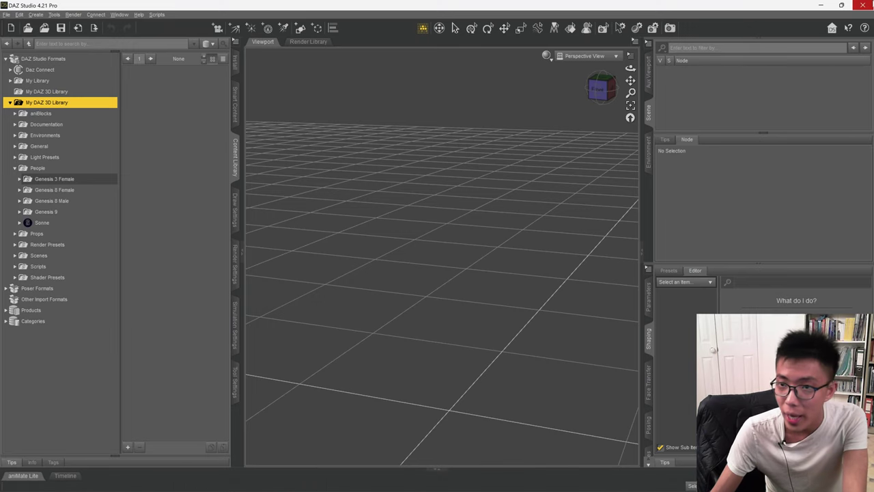
left_click(863, 5)
key("super")
type("daz")
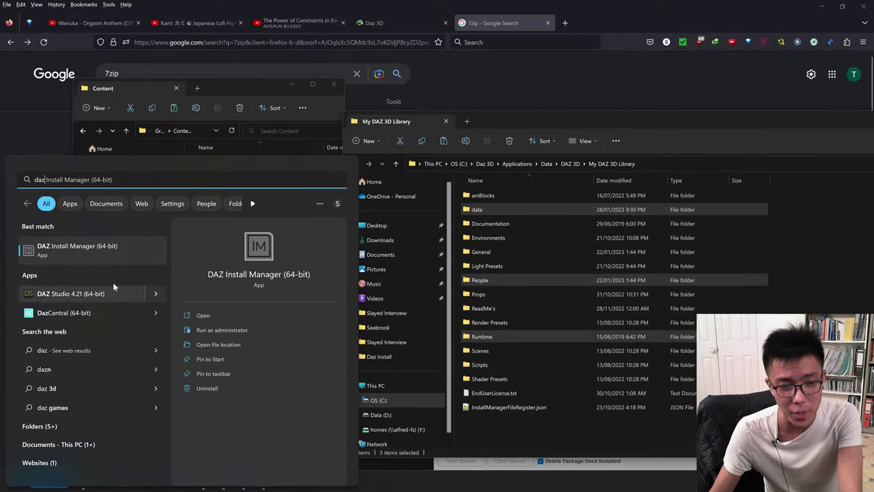
left_click(83, 311)
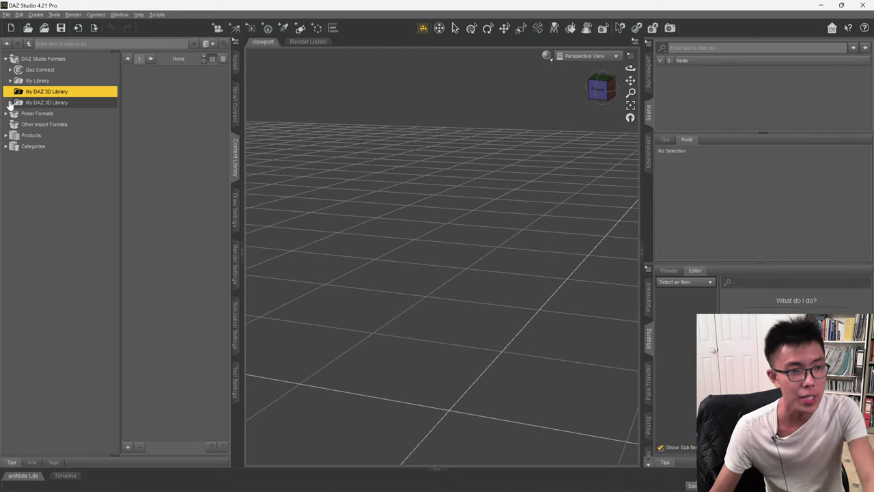
- Show the Characters folder of Genesis 8 Female under People in My DAZ 3D Library to check for Grace Yong
left_click(10, 102)
left_click(39, 169)
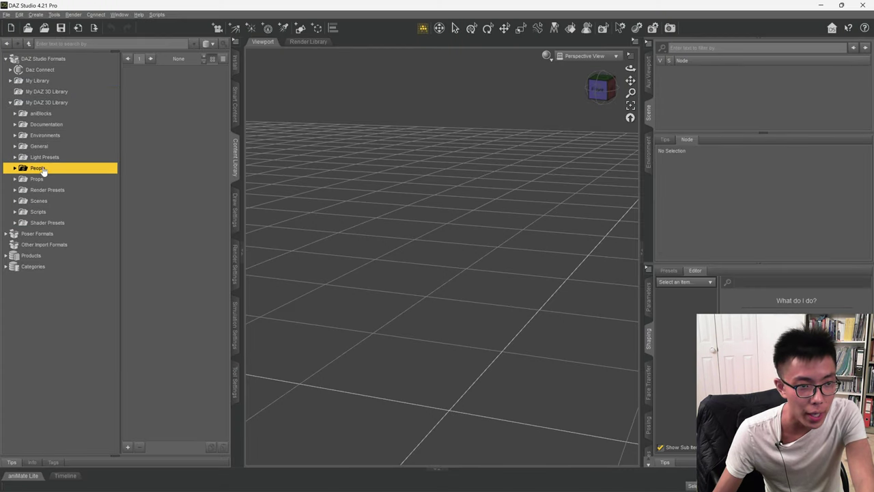
left_click(15, 168)
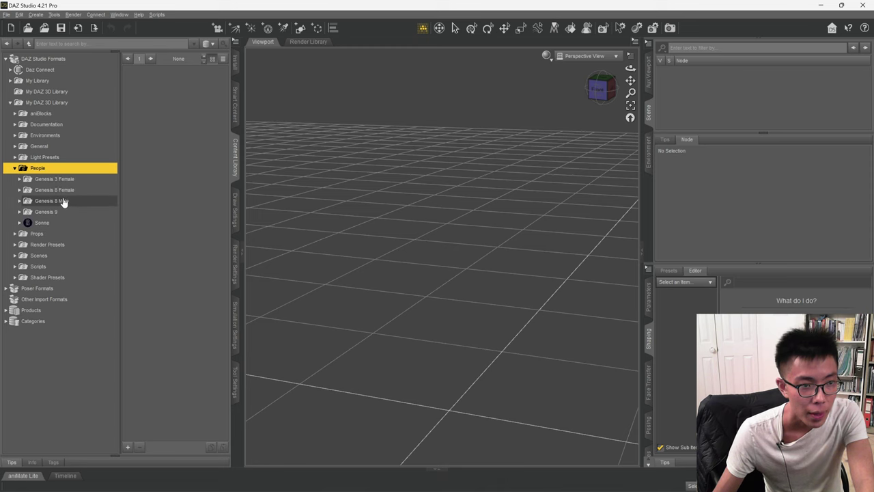
left_click(63, 191)
left_click(19, 189)
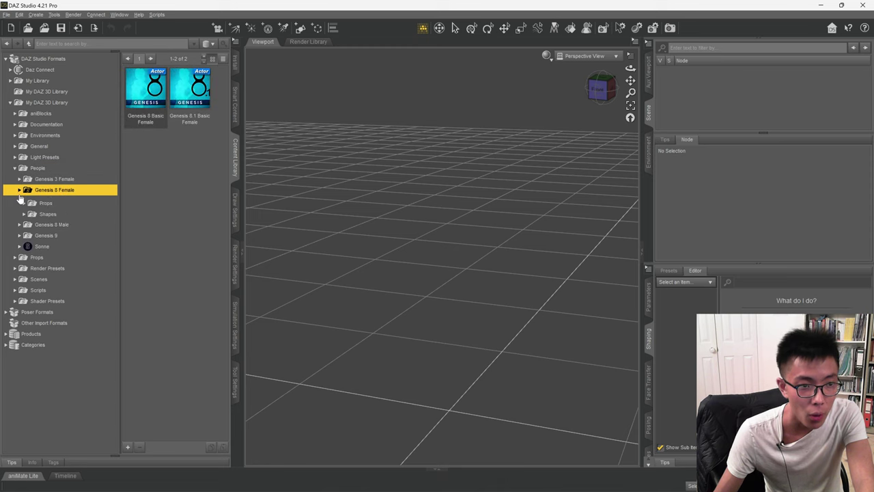
left_click(59, 212)
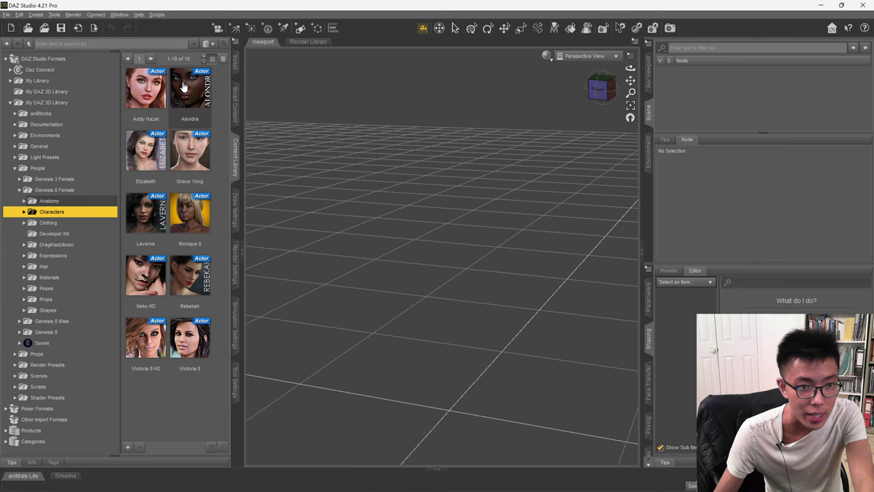